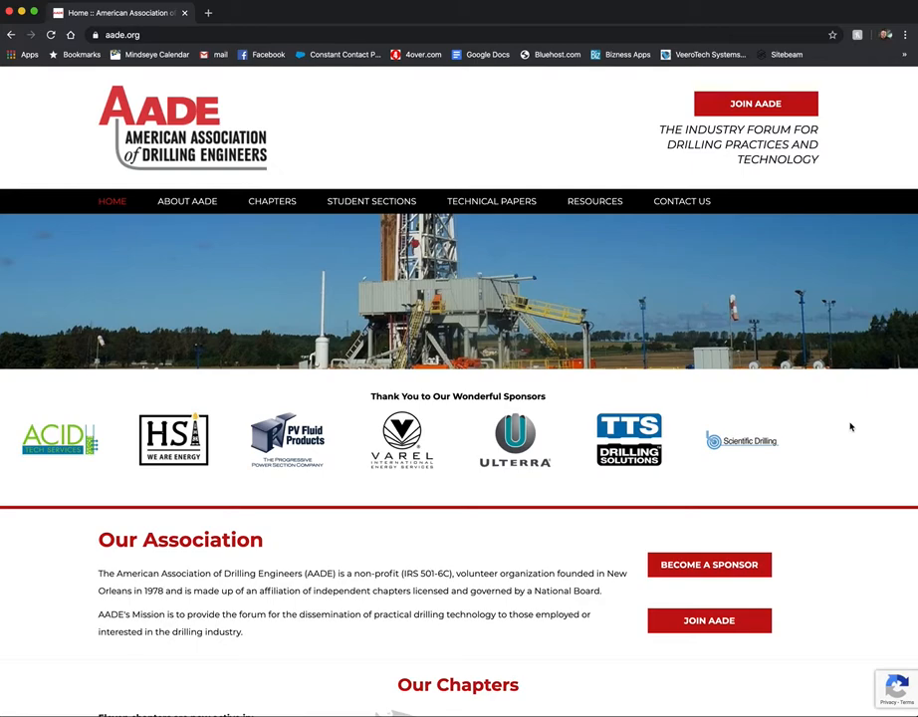
Step: Open the site's admin login page and replace the prefilled email address with the chapter account's email
scroll(850, 427, "down", 15)
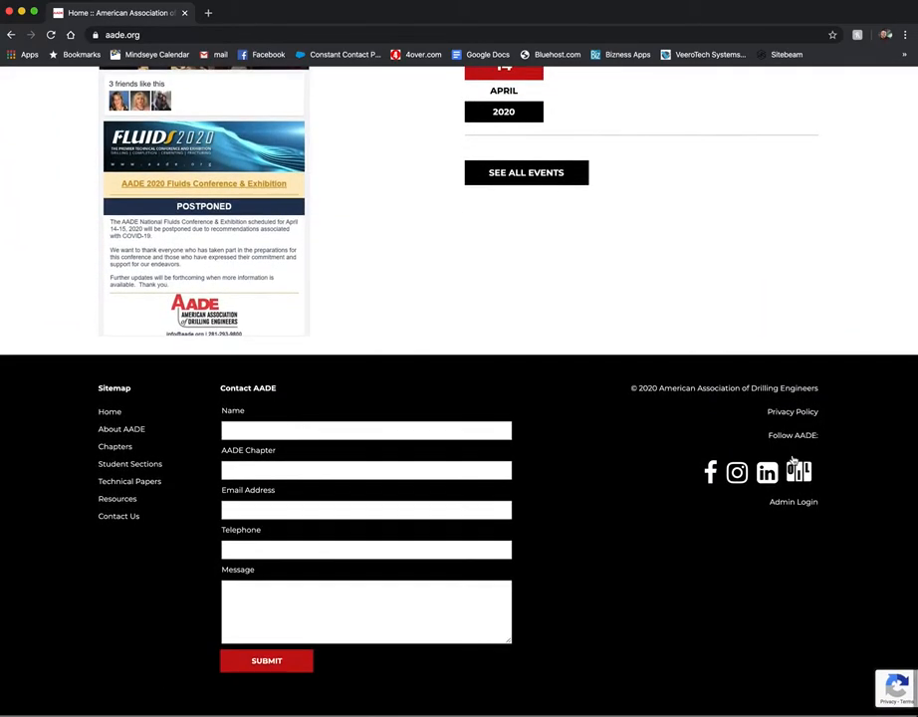
left_click(787, 504)
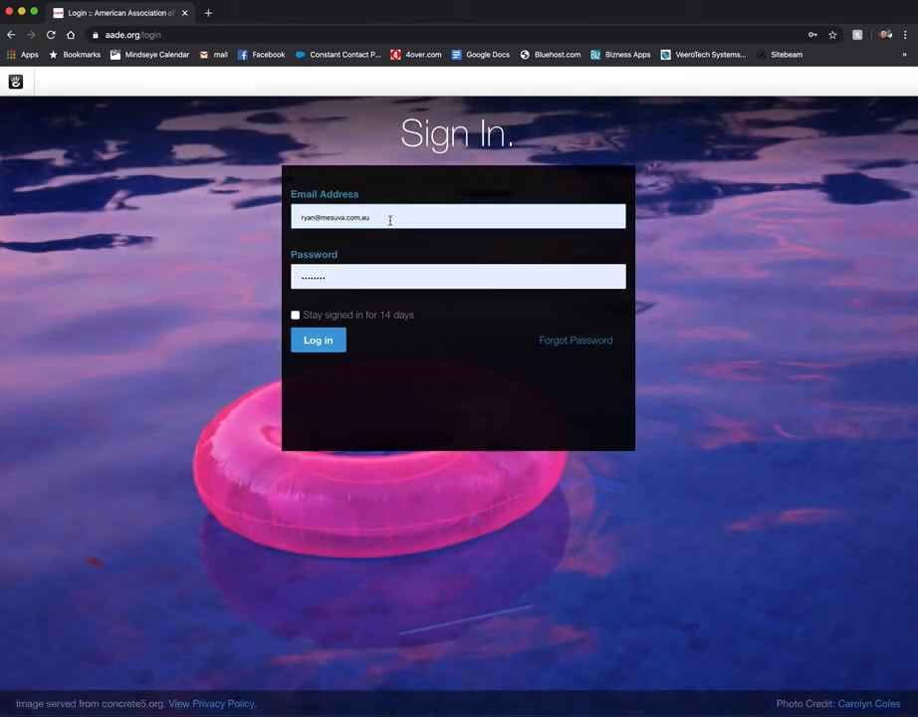
left_click(390, 217)
key("super+a")
key("BackSpace")
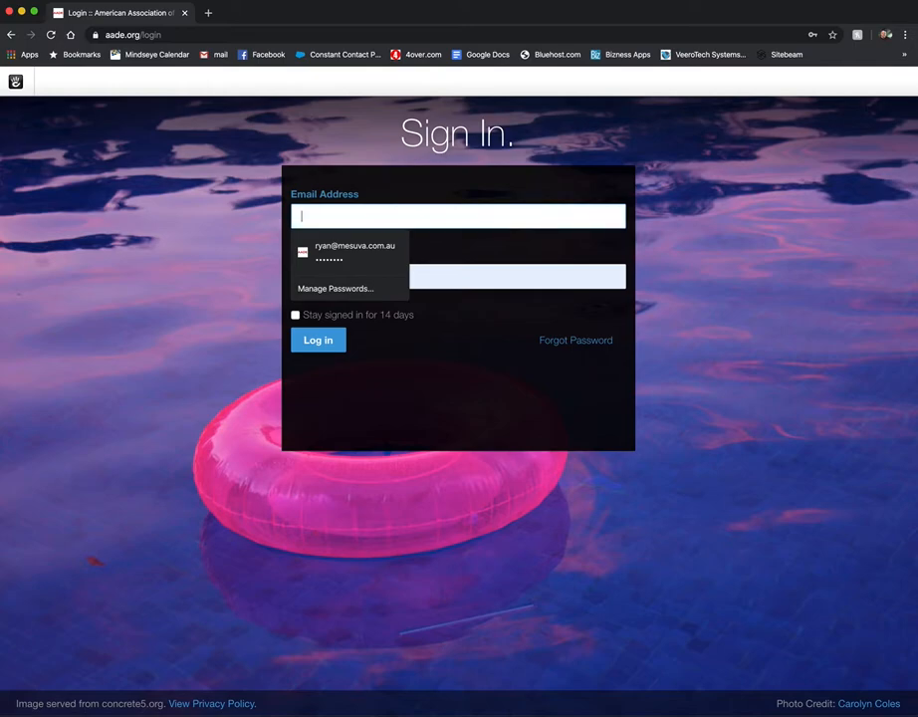
key("super+v")
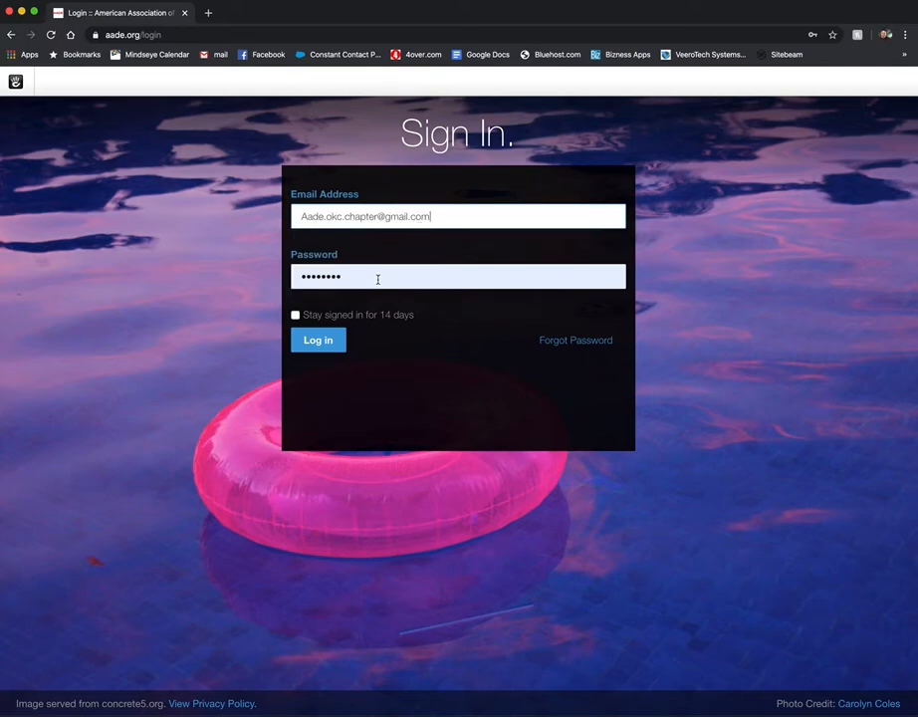
Step: Enter the account password, log in without saving it in the browser, and dismiss the help overlay
left_click(378, 280)
key("super+a")
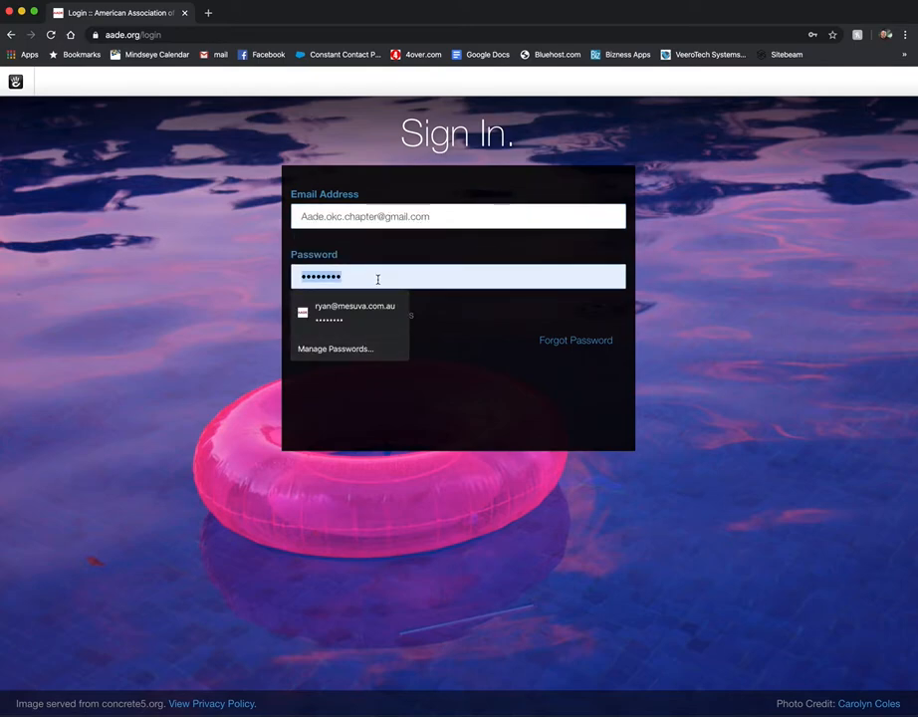
type("••")
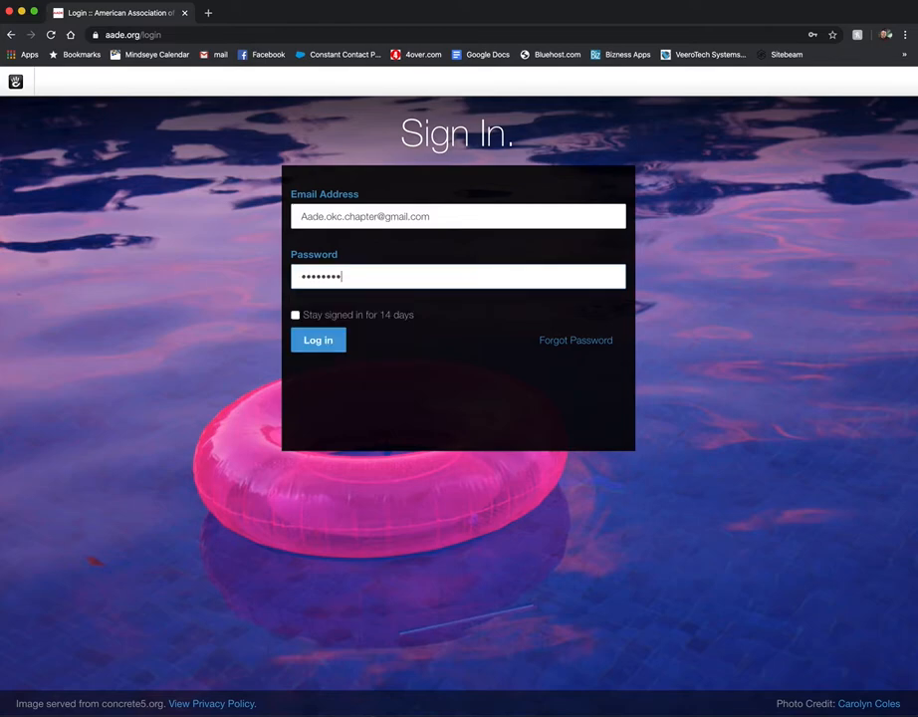
left_click(327, 341)
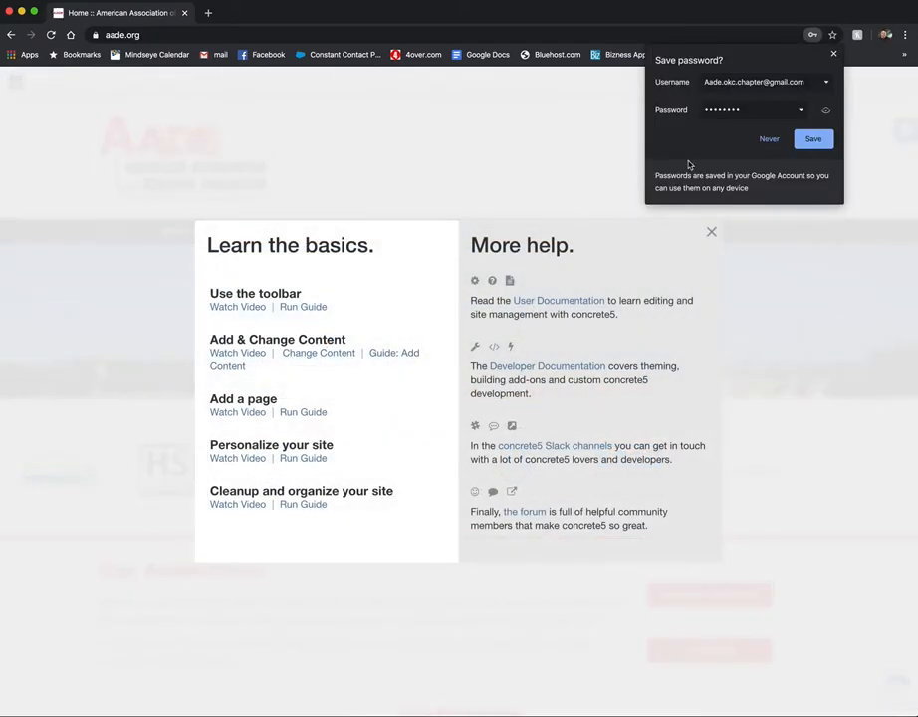
left_click(833, 53)
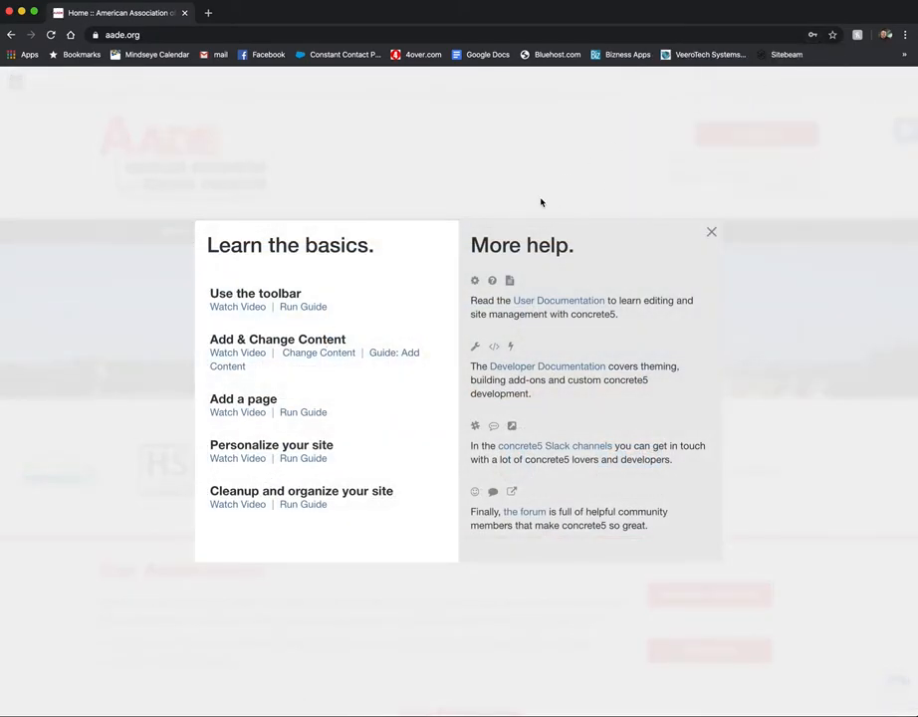
left_click(712, 233)
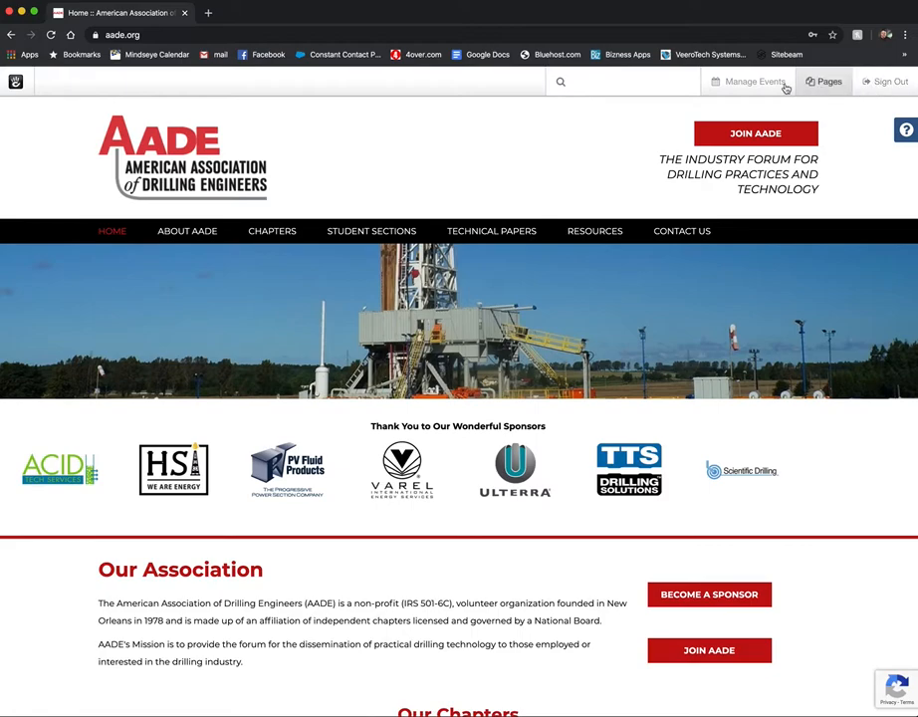
Step: Open the Mid-Continent chapter page and bring its meetings, events and news sections into view
mouse_move(267, 231)
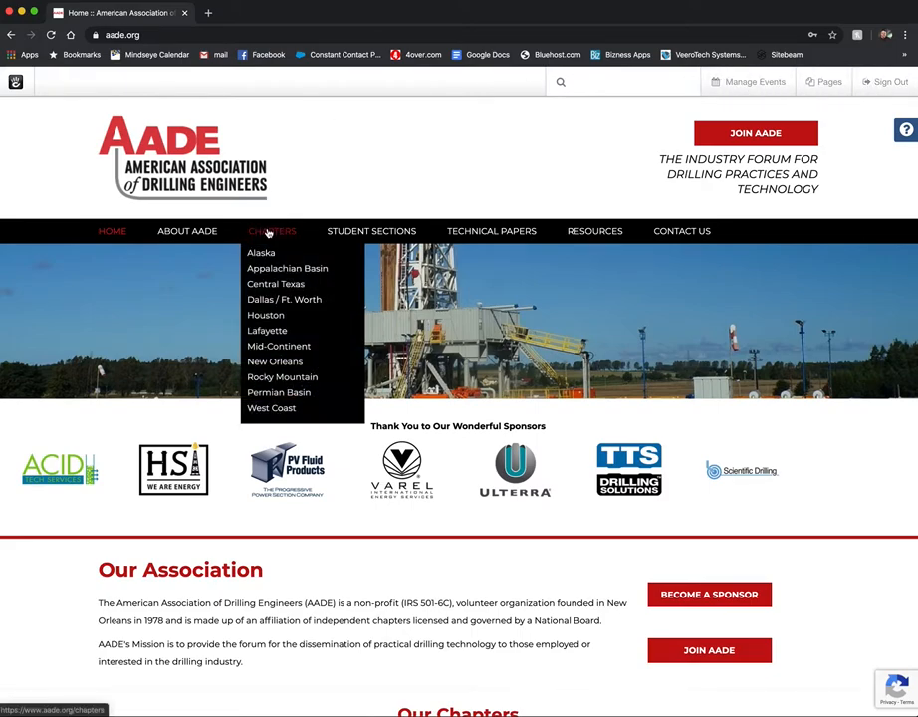
left_click(267, 346)
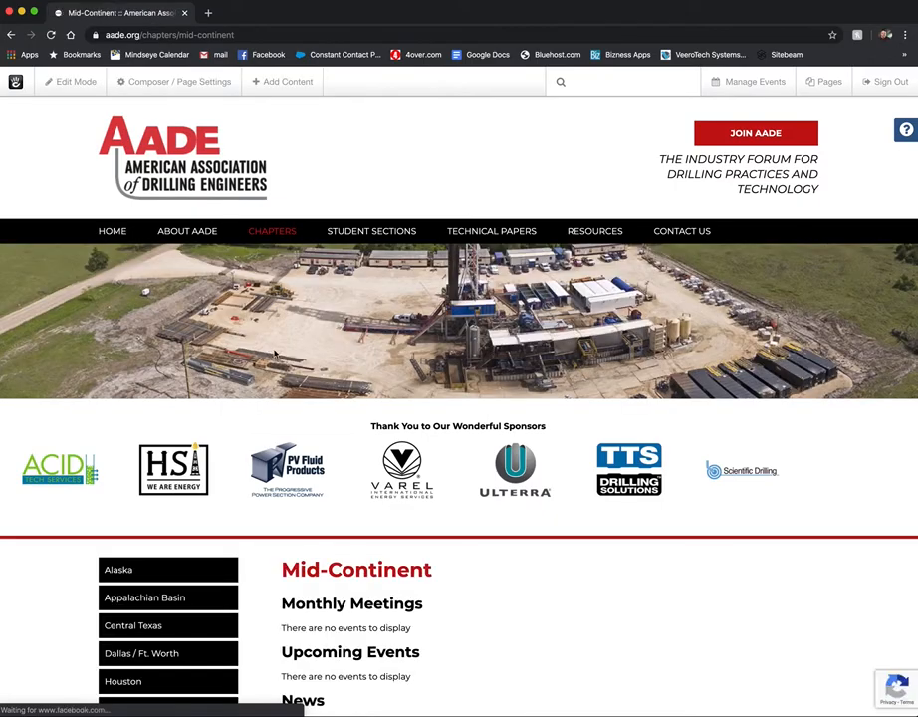
scroll(569, 568, "down", 1)
scroll(568, 570, "down", 5)
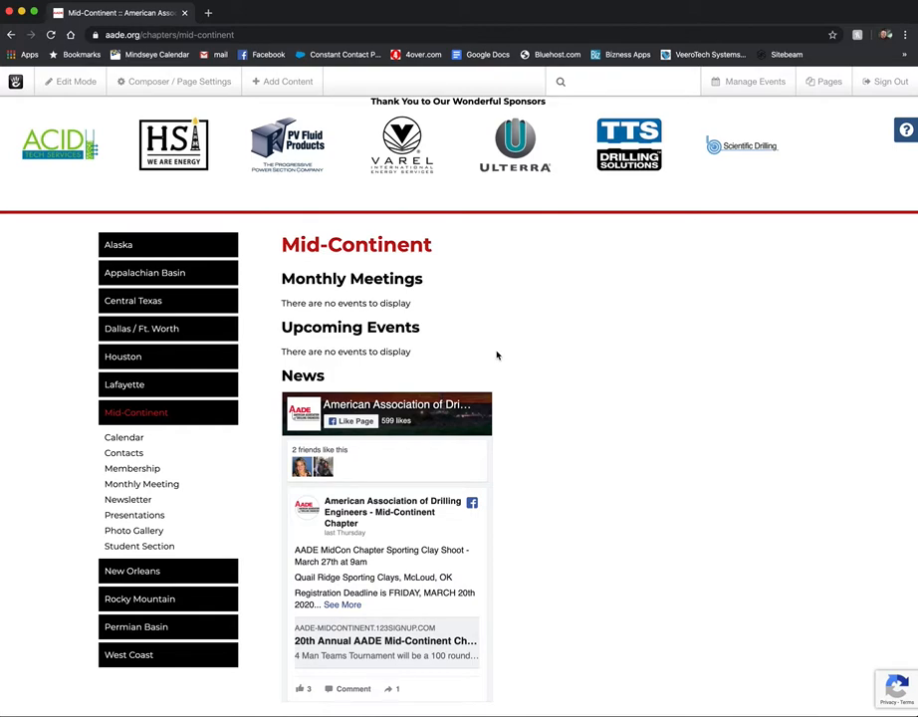
Step: Examine the meeting and event sections of the Houston chapter page for comparison and return to the Mid-Continent page
left_click(124, 357)
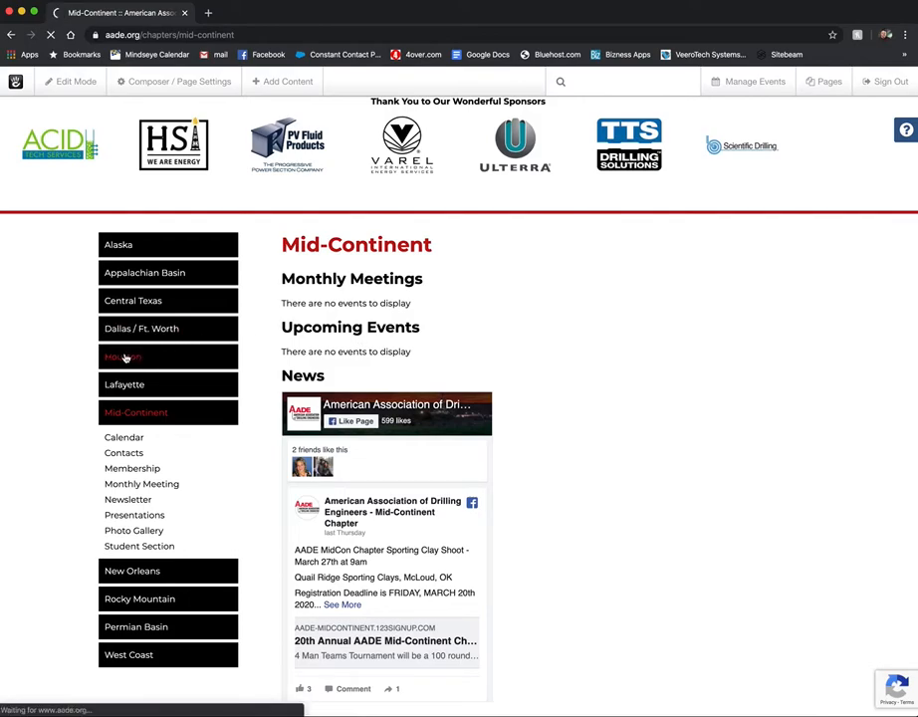
scroll(364, 441, "down", 5)
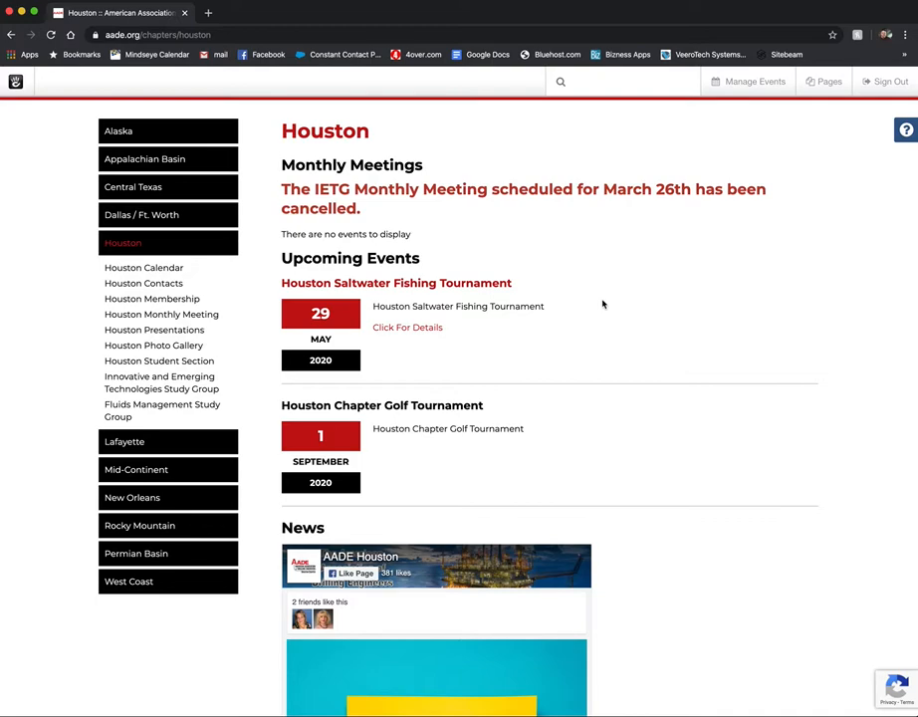
left_click(127, 470)
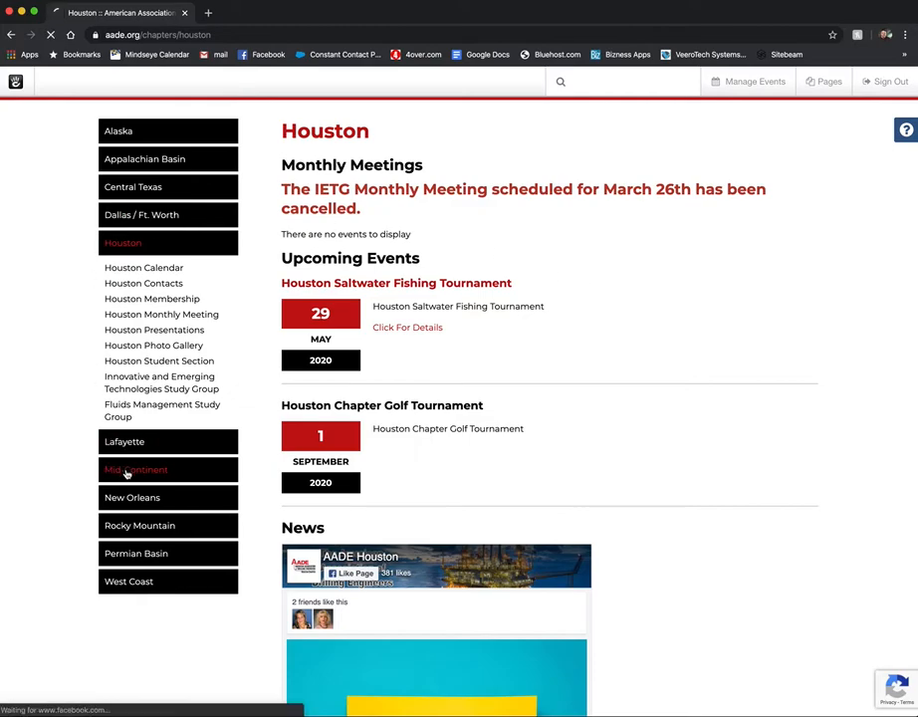
scroll(513, 533, "down", 5)
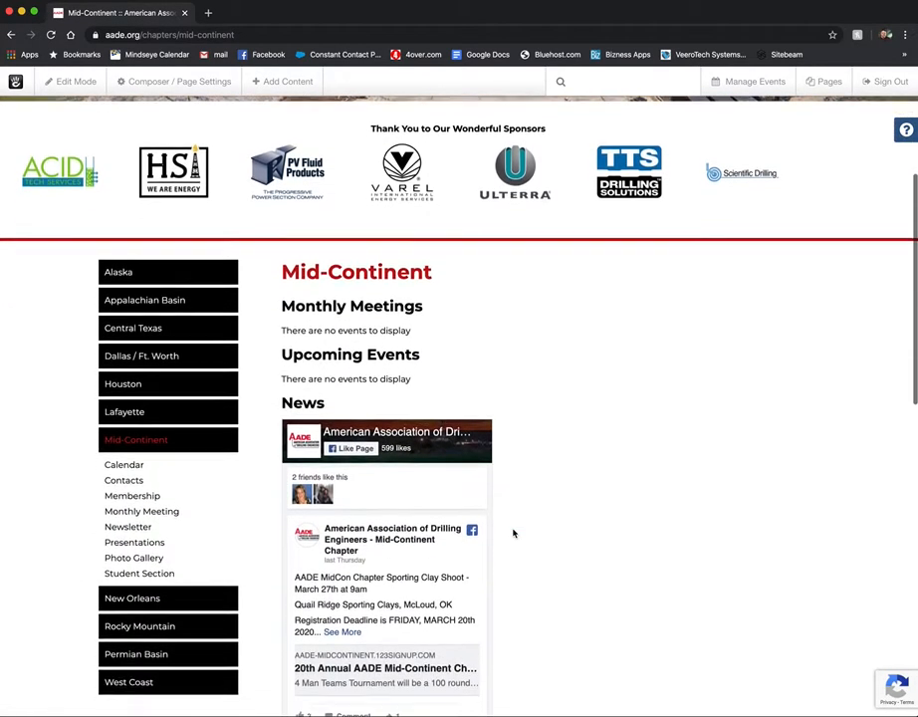
scroll(513, 533, "up", 2)
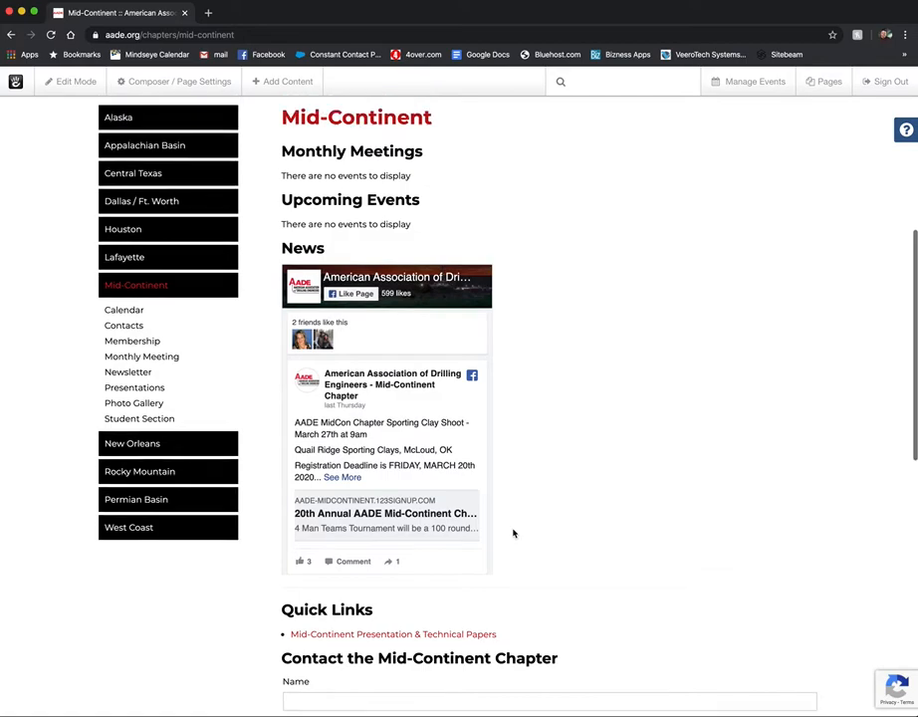
scroll(619, 378, "down", 3)
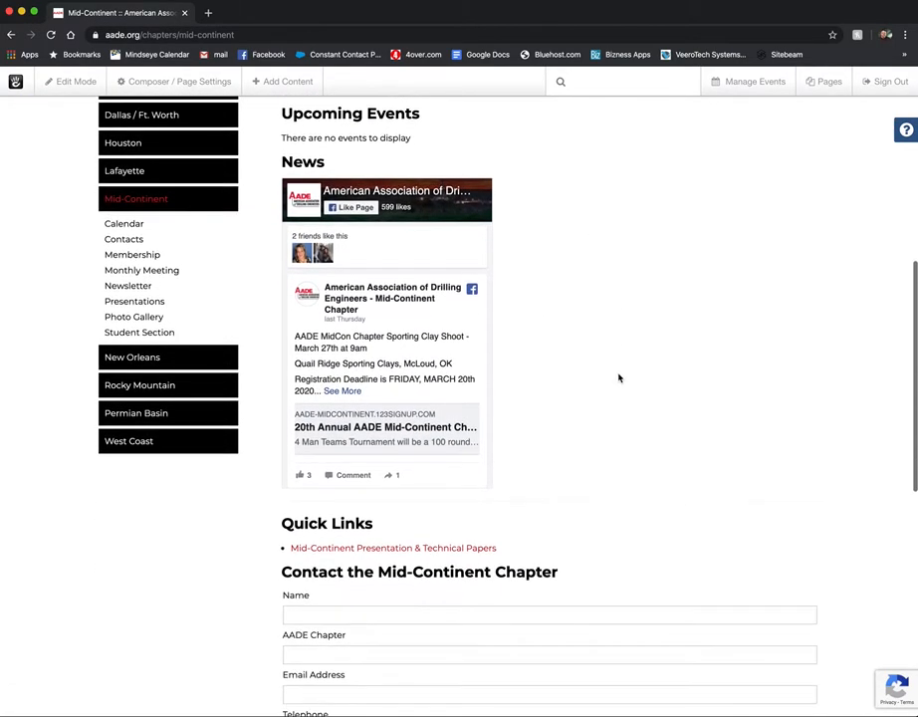
scroll(618, 378, "up", 4)
scroll(536, 362, "up", 2)
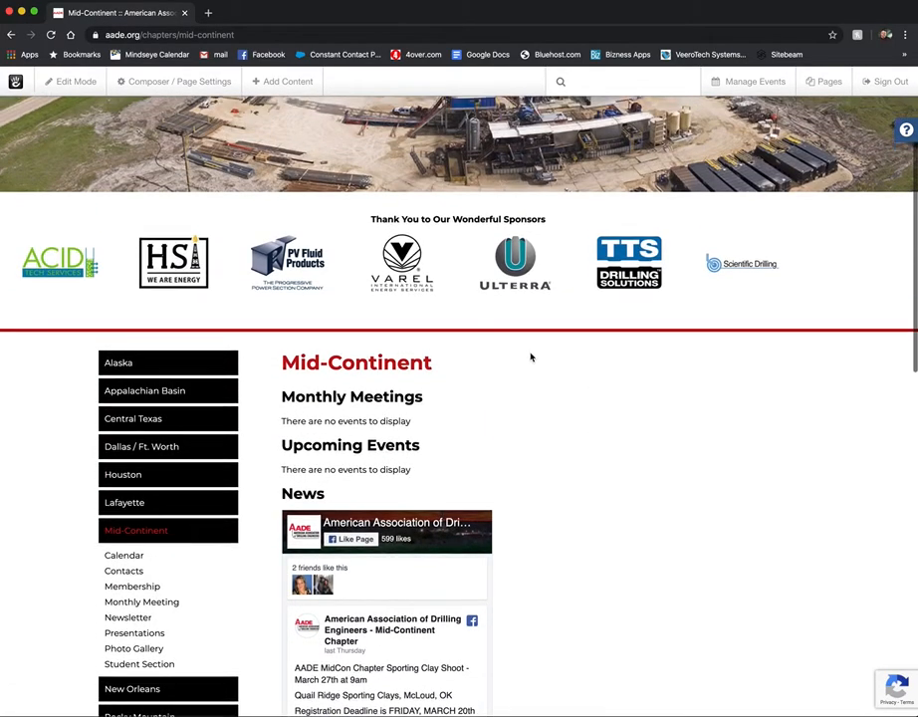
Step: Put the Mid-Continent page into edit mode and add the bullet "Add a new link" to the Quick Links block
left_click(75, 83)
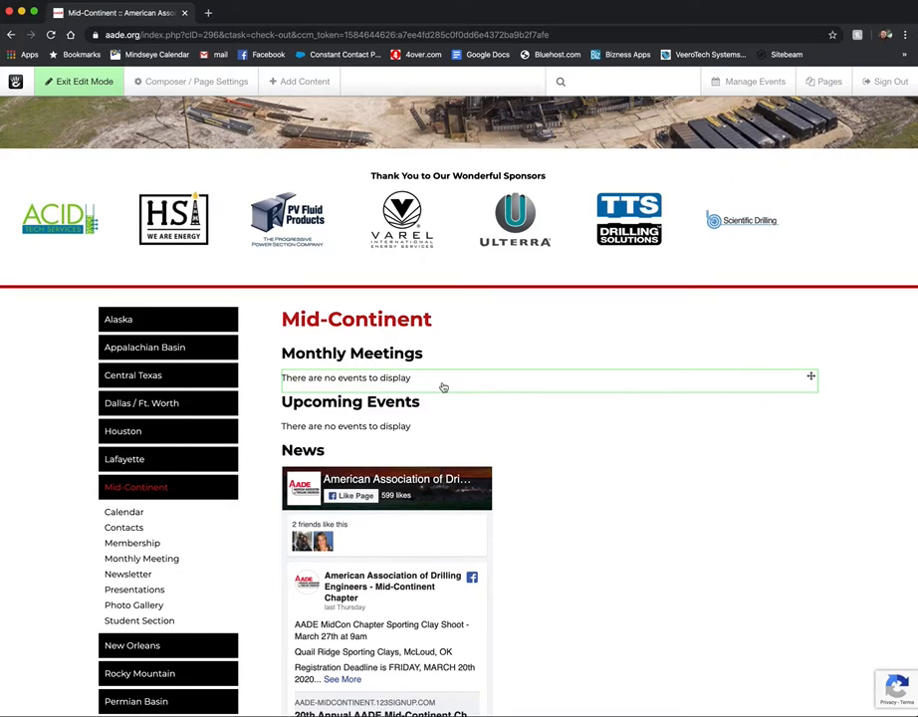
scroll(585, 403, "down", 5)
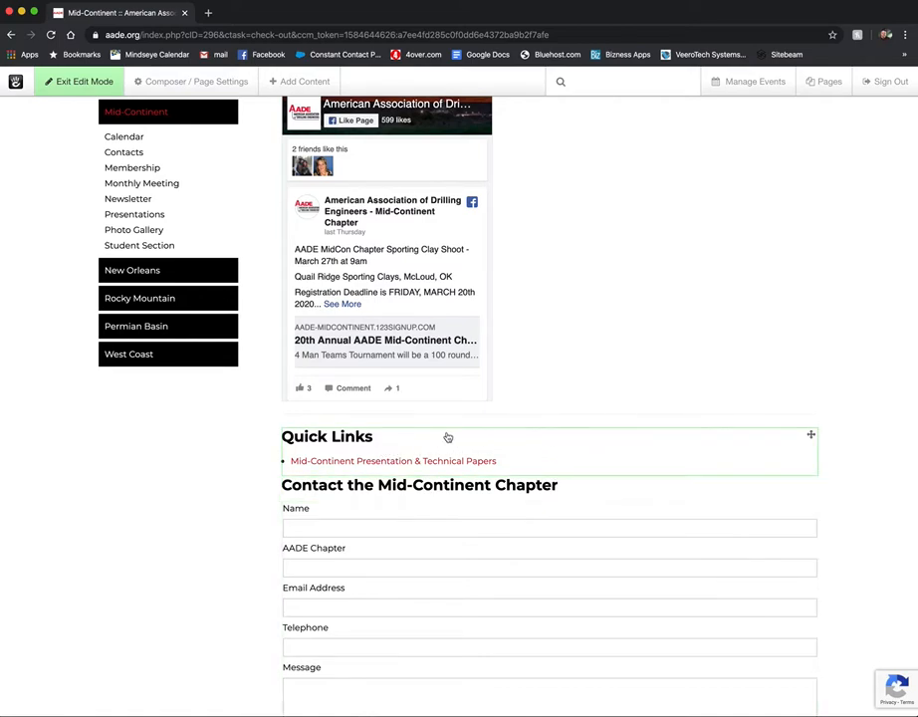
left_click(566, 448)
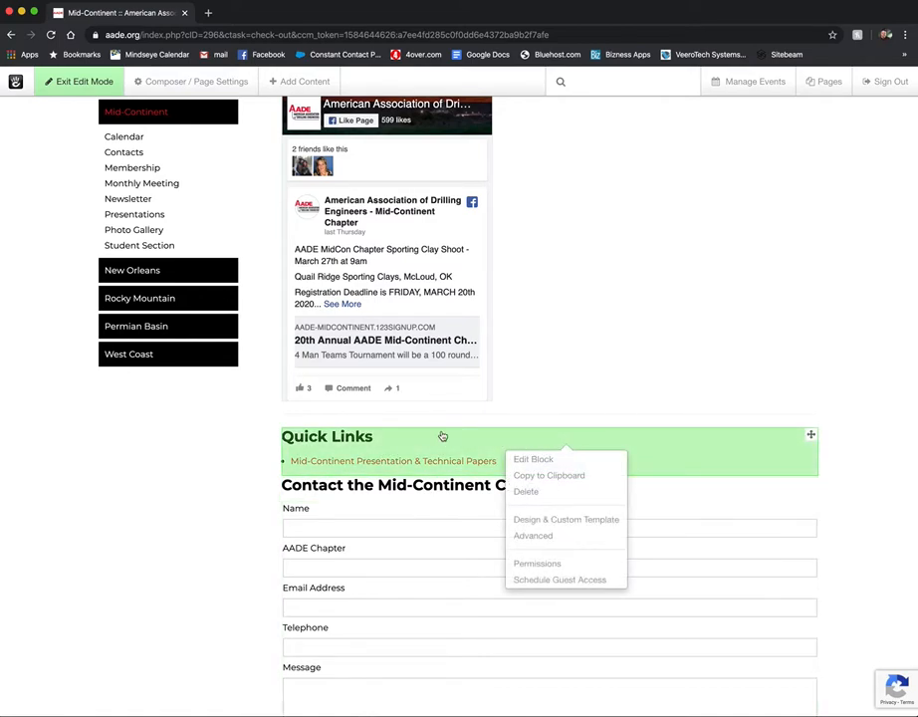
left_click(530, 462)
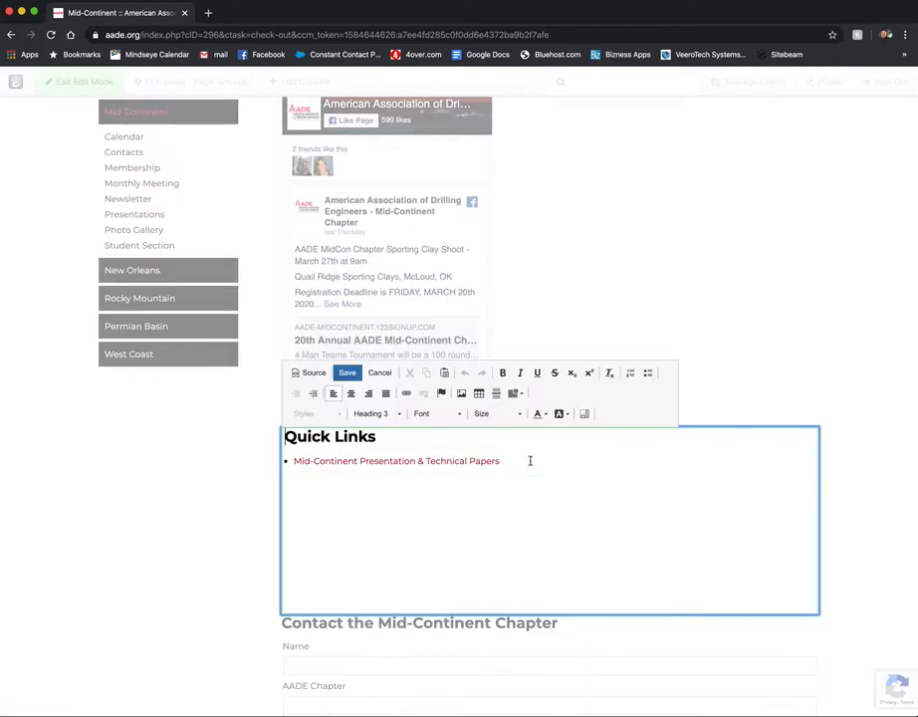
left_click(556, 482)
key("Return")
type("Add")
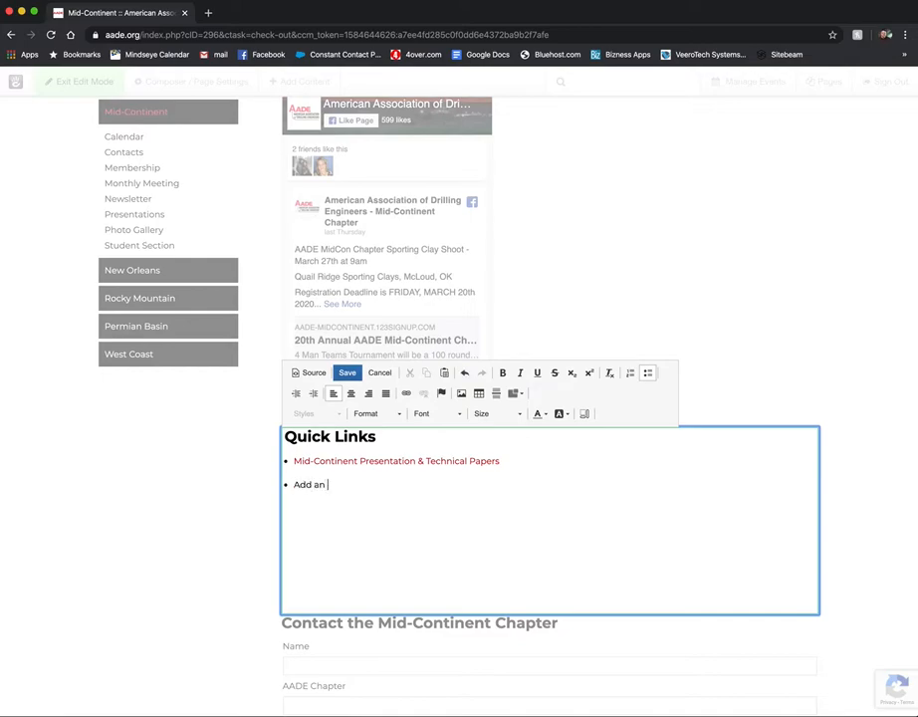
type(" a new link")
Step: Start a URL link on the "Add a new link" text and set its target to New Window (_blank)
left_click_drag(359, 483, 293, 484)
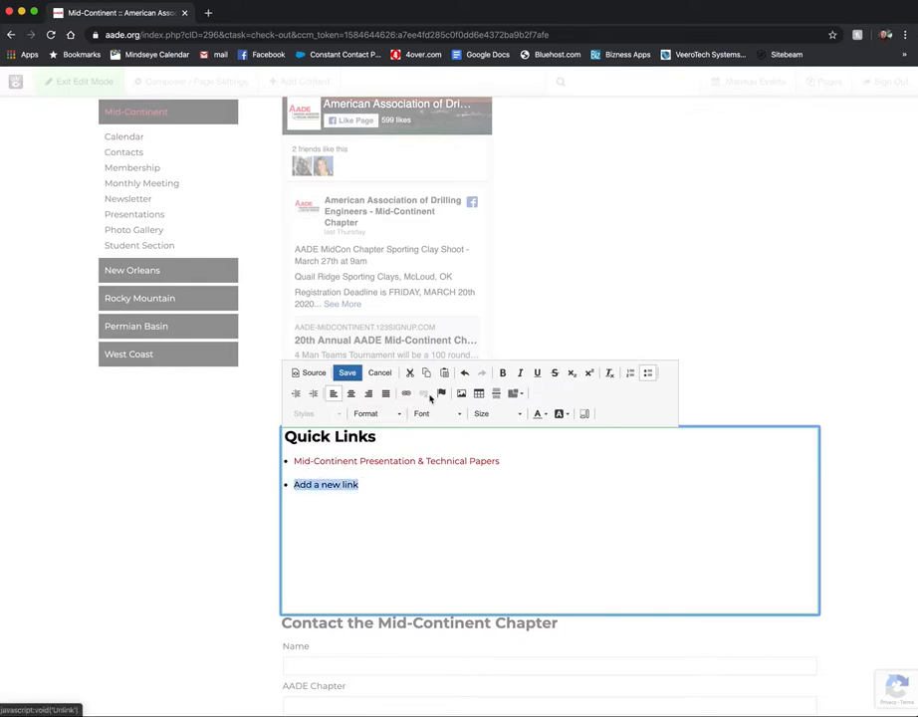
left_click(406, 395)
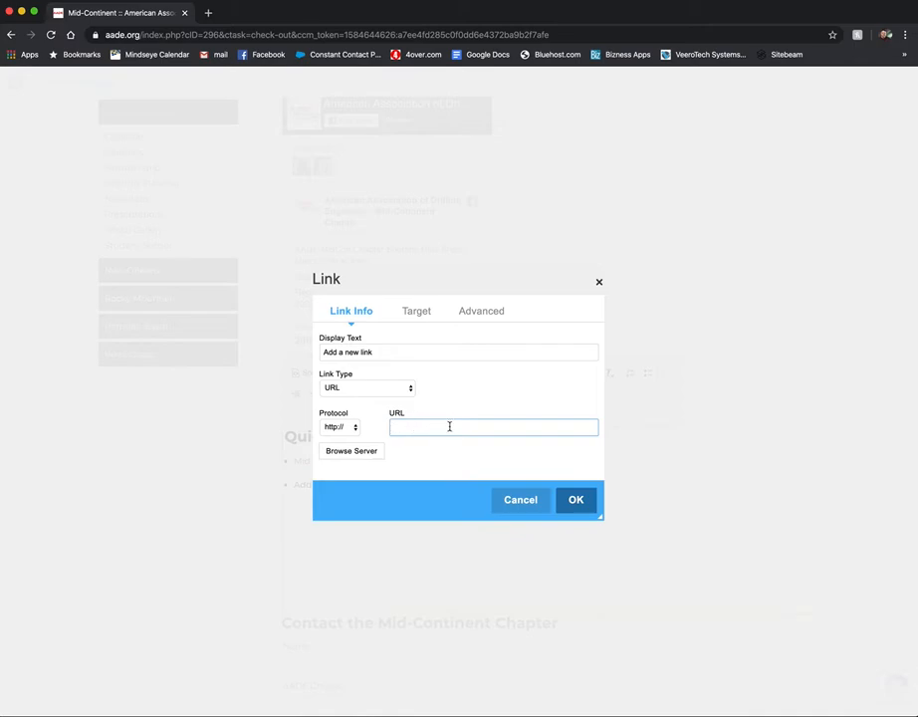
left_click(422, 313)
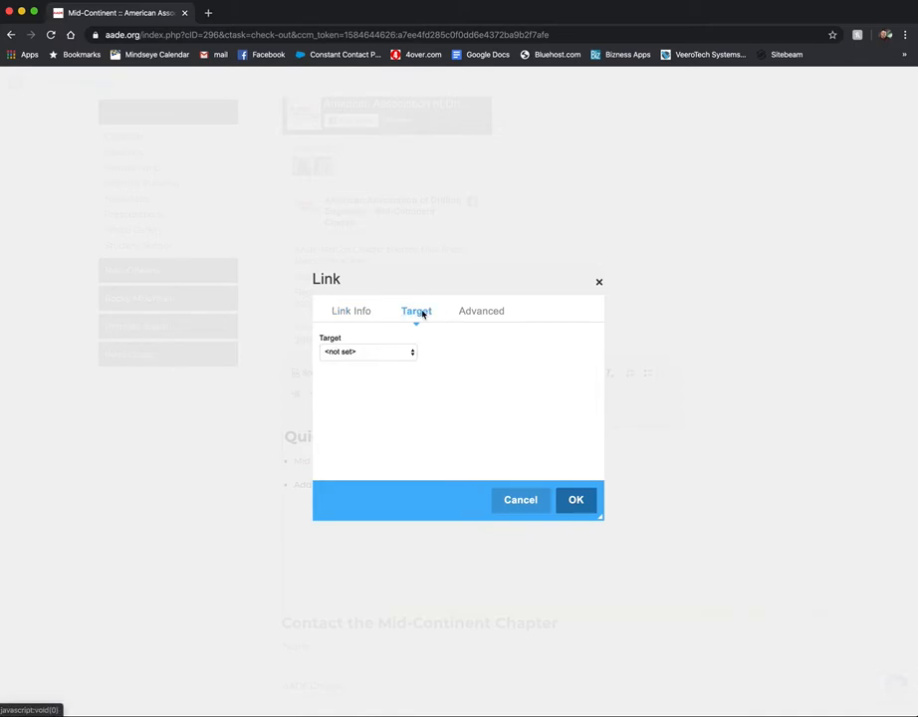
left_click(391, 350)
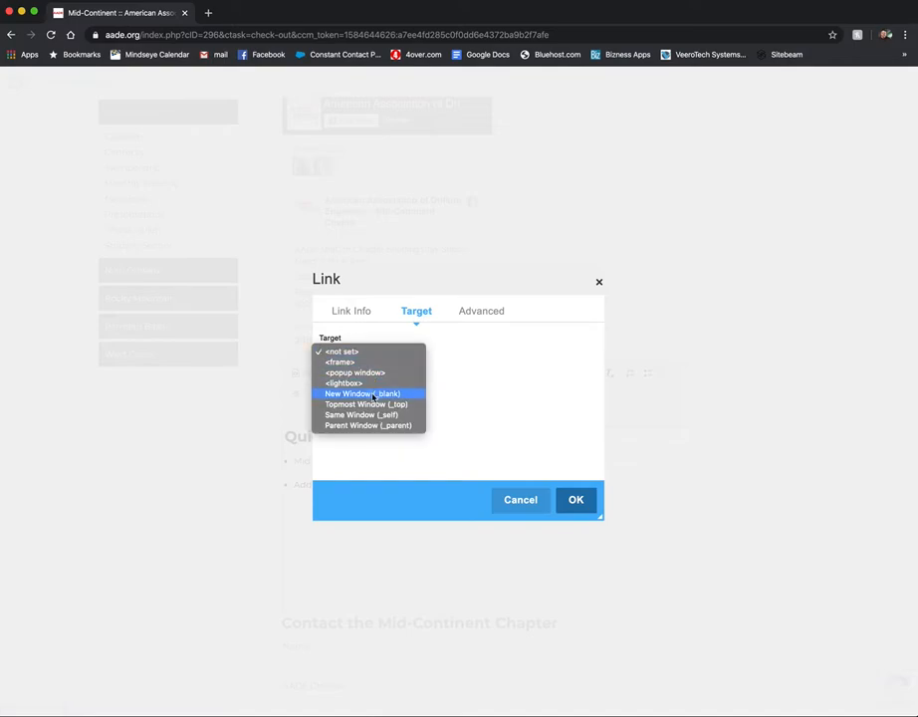
left_click(409, 395)
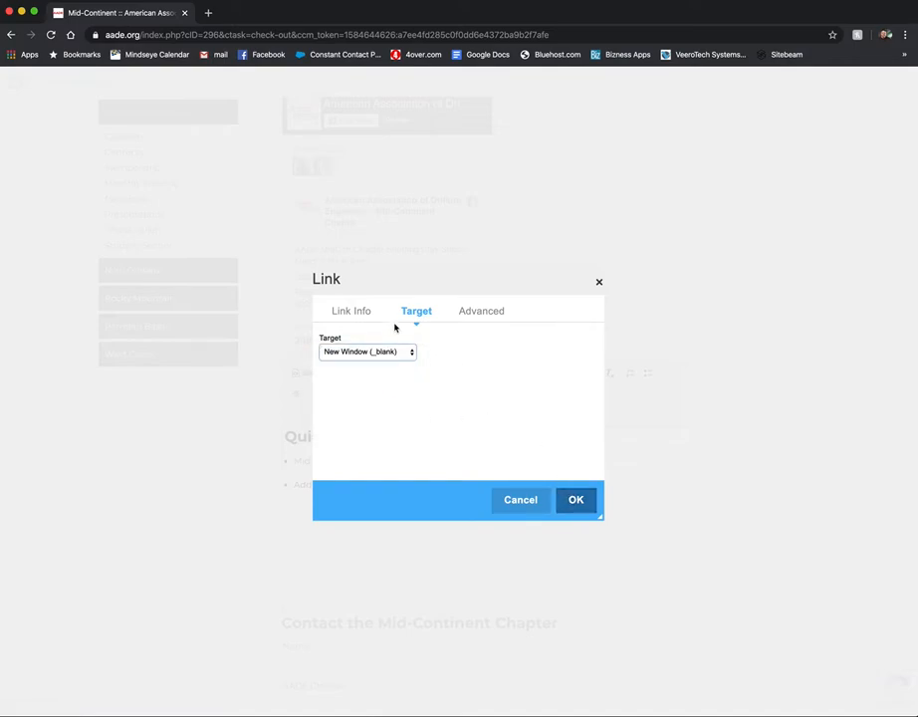
left_click(352, 311)
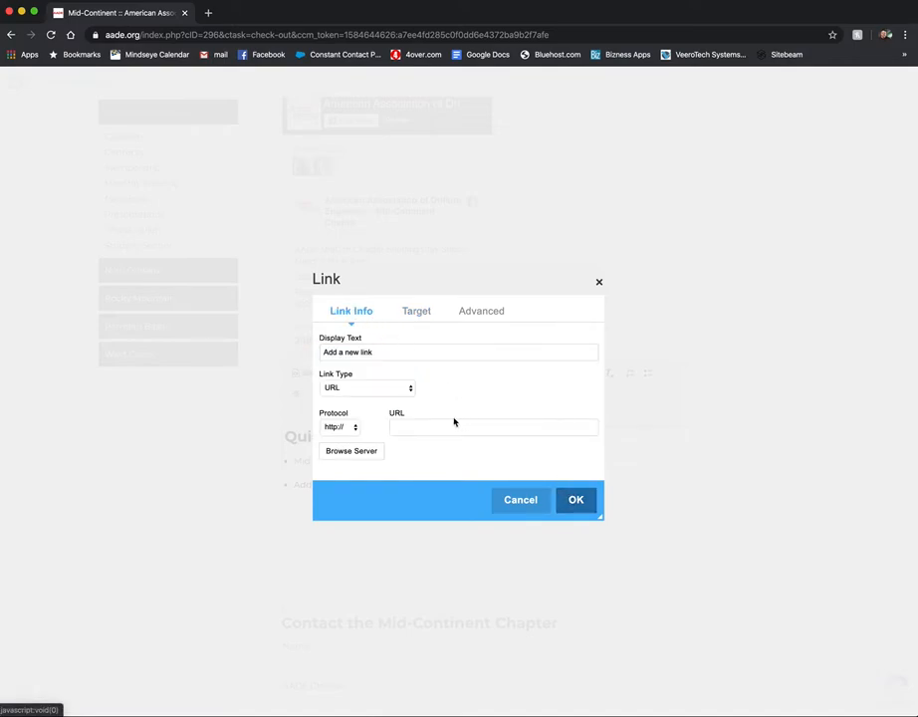
Step: Discard the unfinished link and the Quick Links block changes, and exit the page's edit mode
left_click(600, 283)
left_click(565, 117)
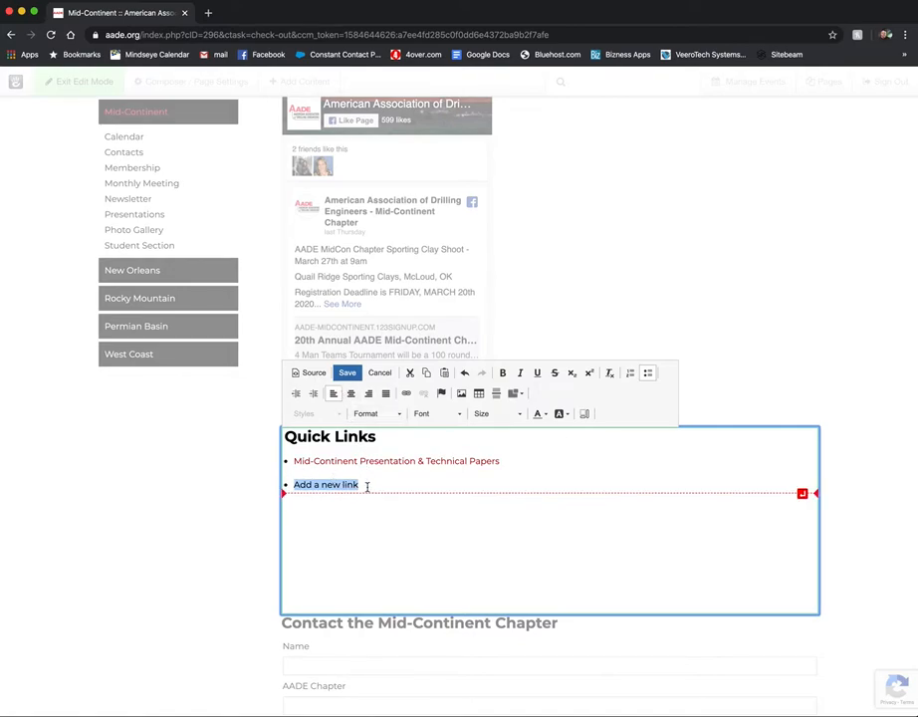
left_click(380, 374)
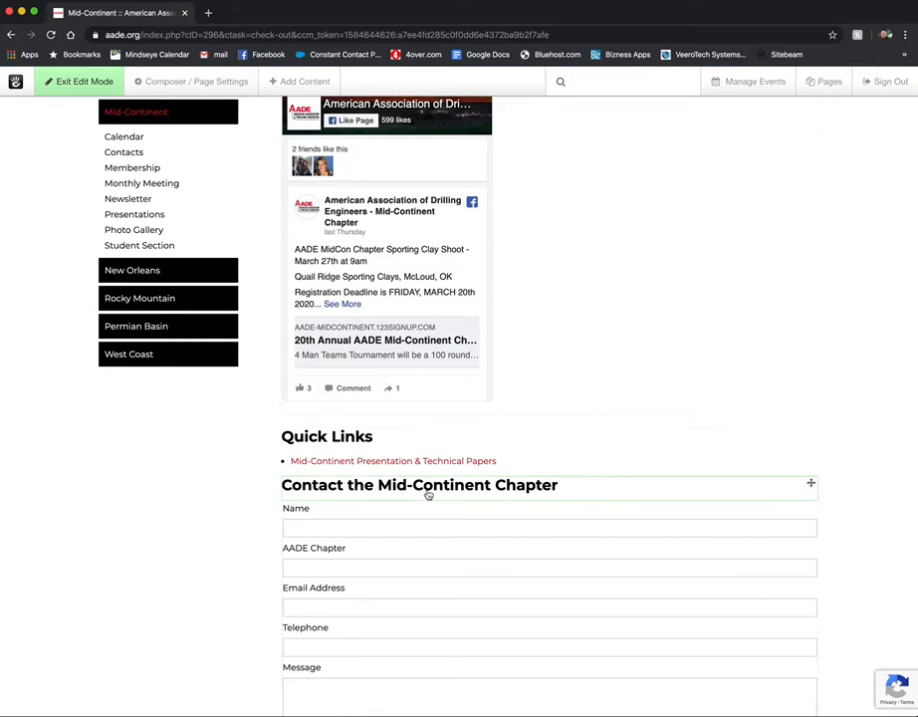
scroll(245, 506, "up", 5)
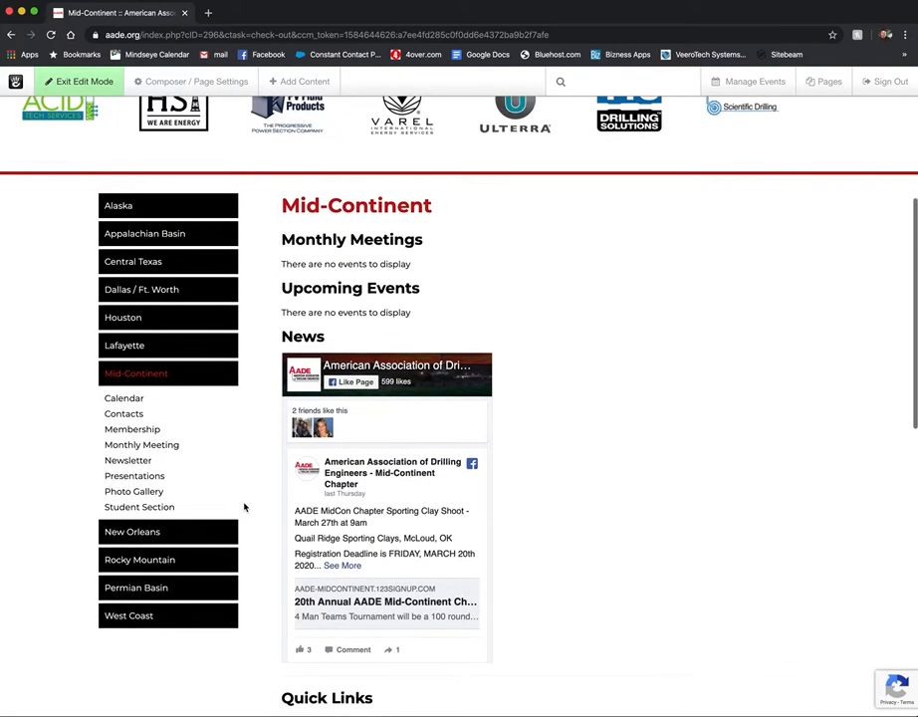
scroll(244, 507, "up", 2)
left_click(77, 82)
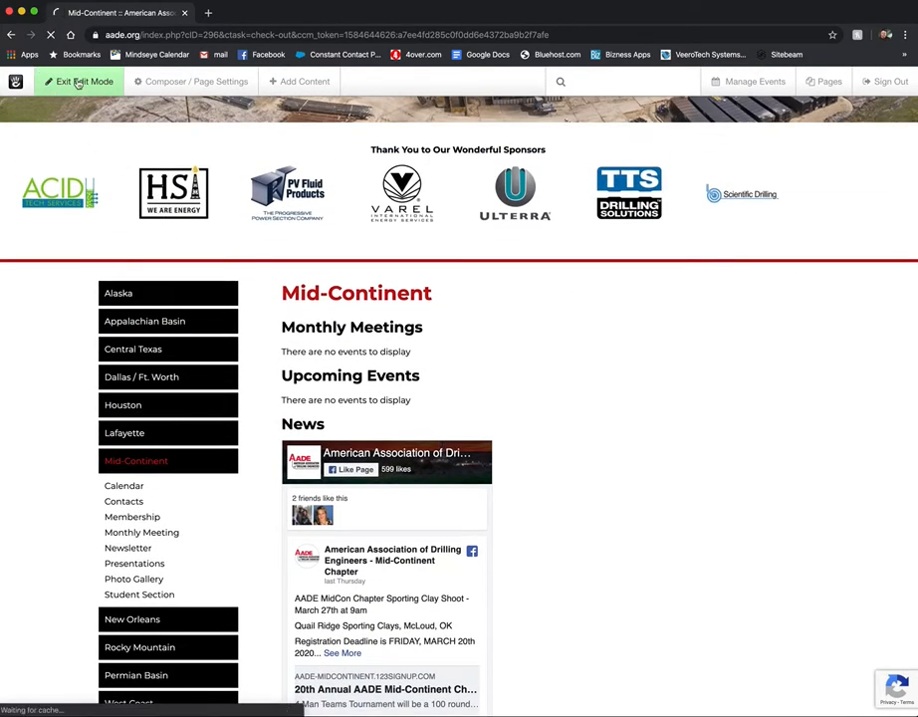
scroll(259, 461, "down", 3)
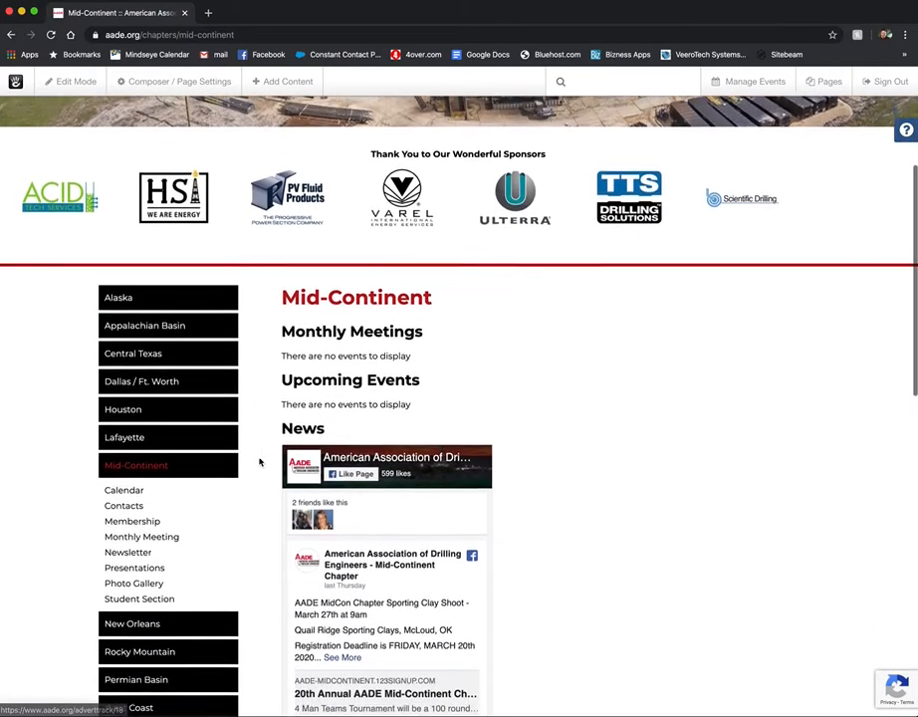
Step: Open the Mid-Continent chapter's Contacts page and look over its officer and committee listings
scroll(259, 461, "down", 3)
left_click(133, 390)
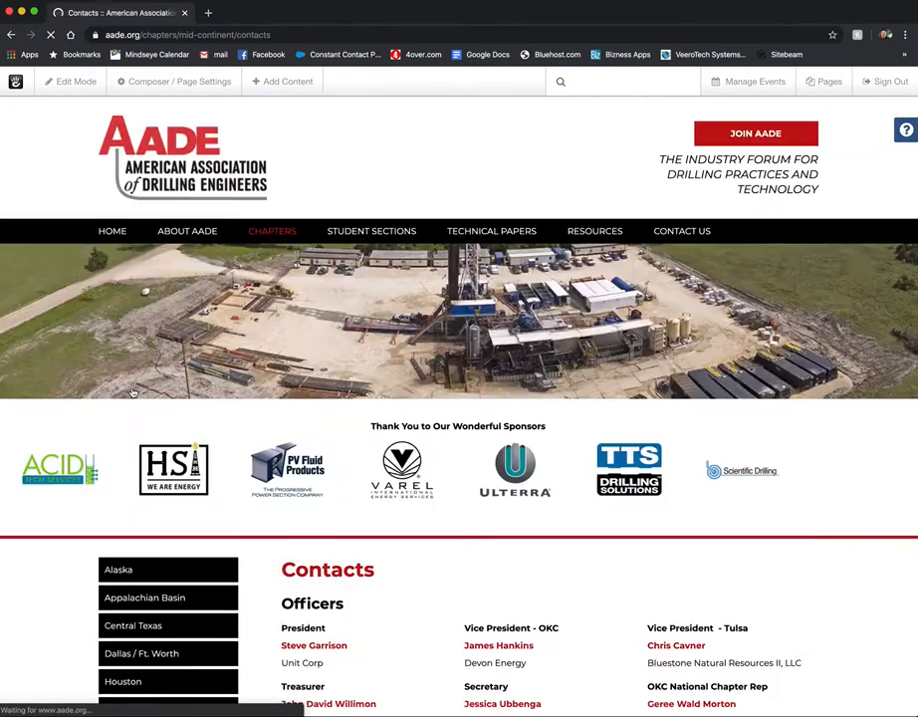
scroll(819, 501, "down", 1)
scroll(818, 502, "down", 5)
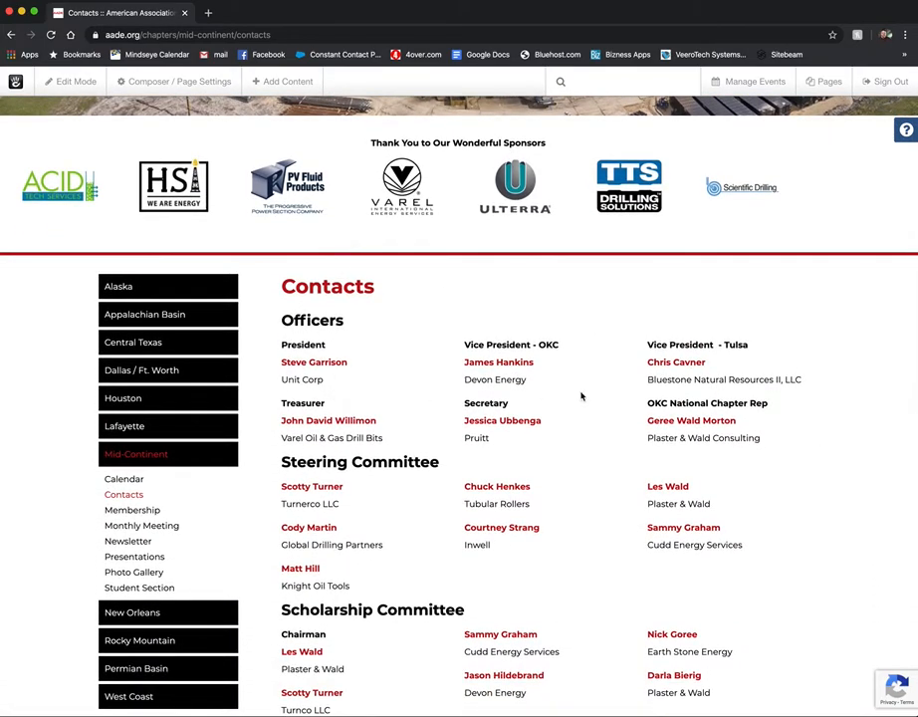
Step: Put the Contacts page into edit mode and open the Vice President - OKC block for editing
left_click(81, 89)
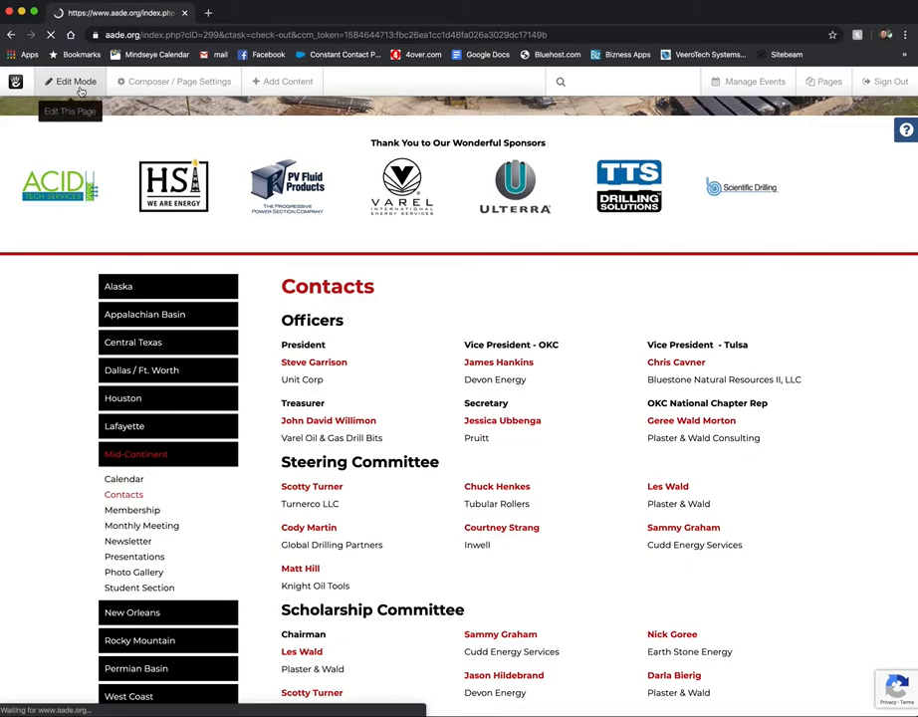
scroll(417, 439, "down", 2)
scroll(417, 439, "down", 5)
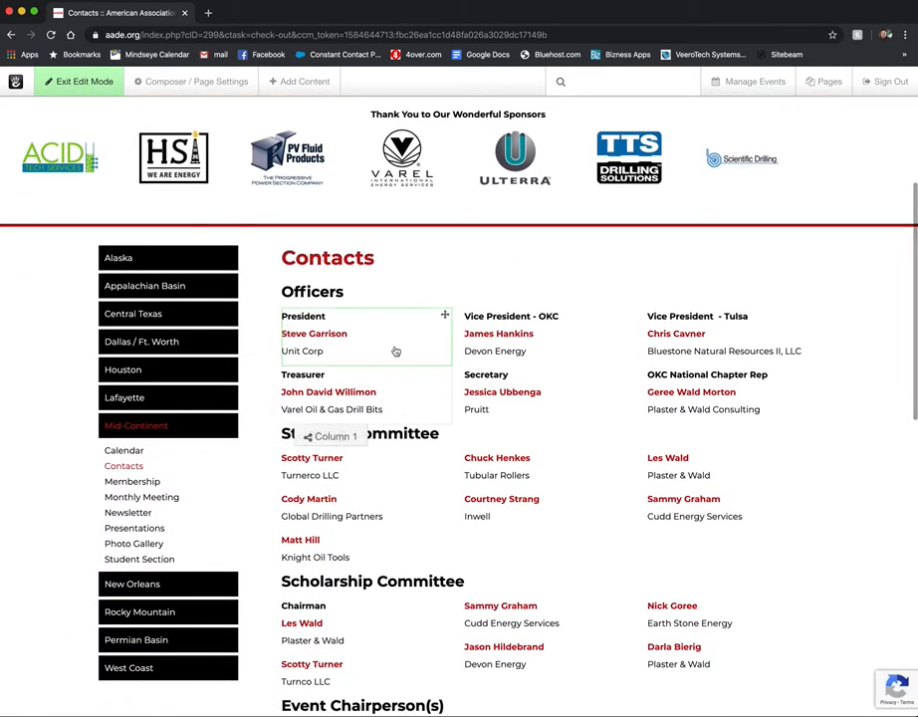
left_click(572, 355)
left_click(549, 370)
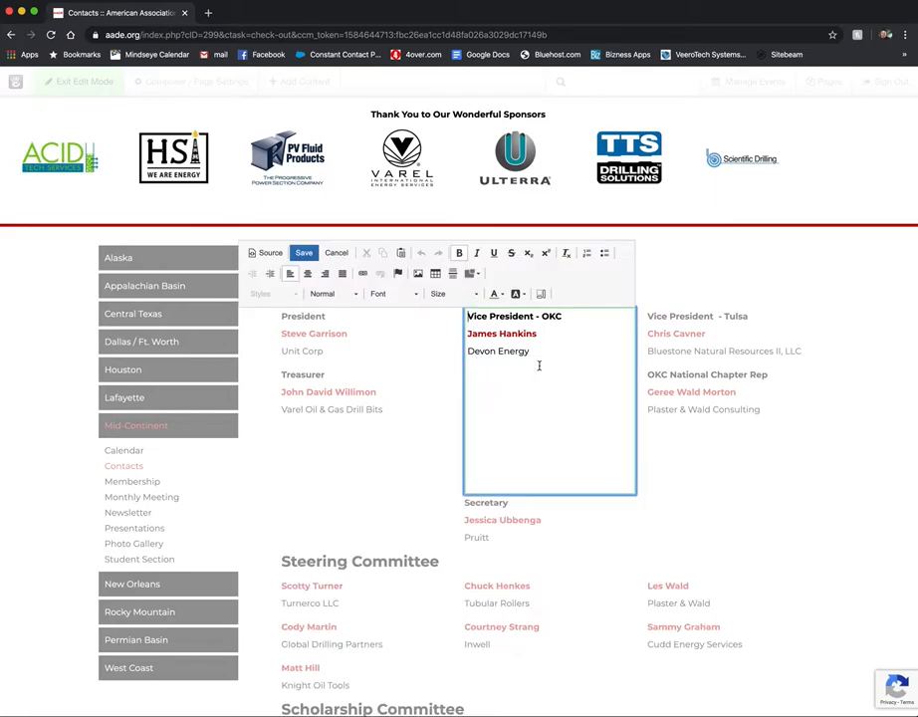
Step: Review and confirm the e-mail link on the Vice President - OKC officer's name, and publish the Contacts page changes
left_click_drag(548, 359, 466, 352)
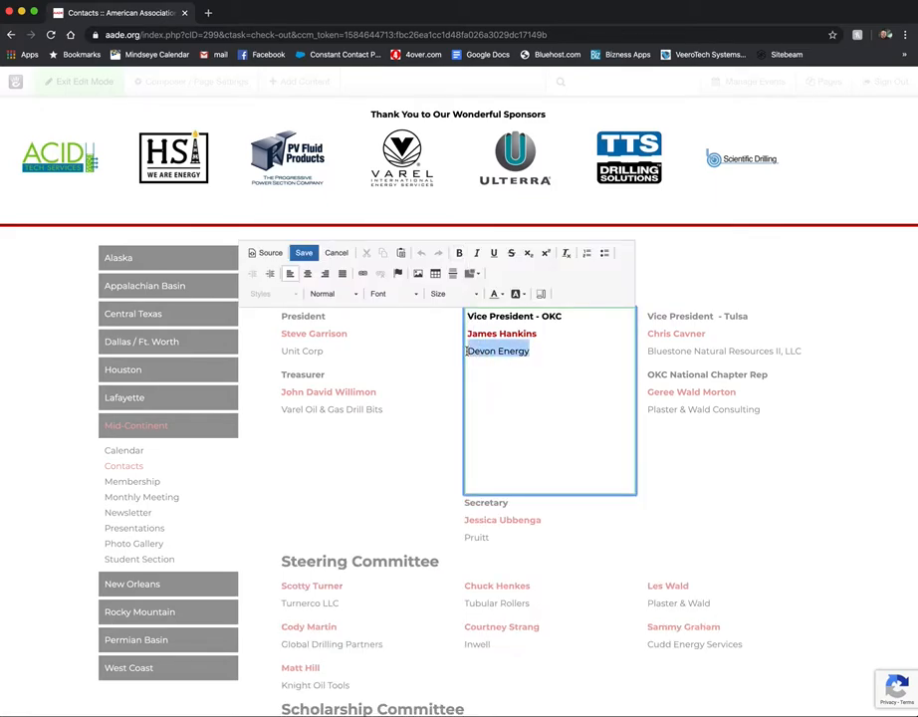
left_click(547, 343)
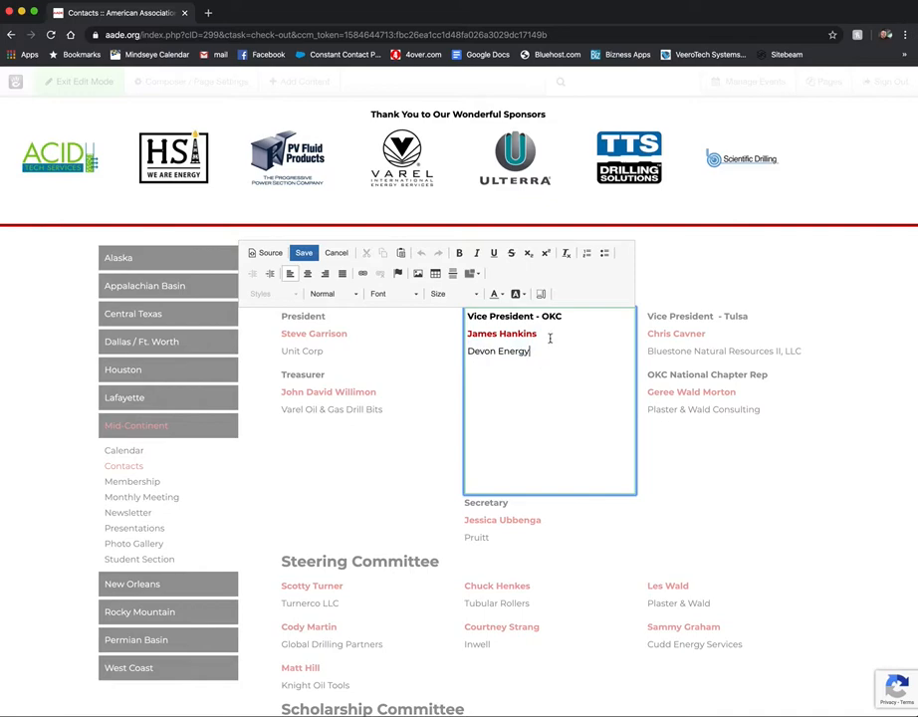
left_click_drag(541, 335, 467, 333)
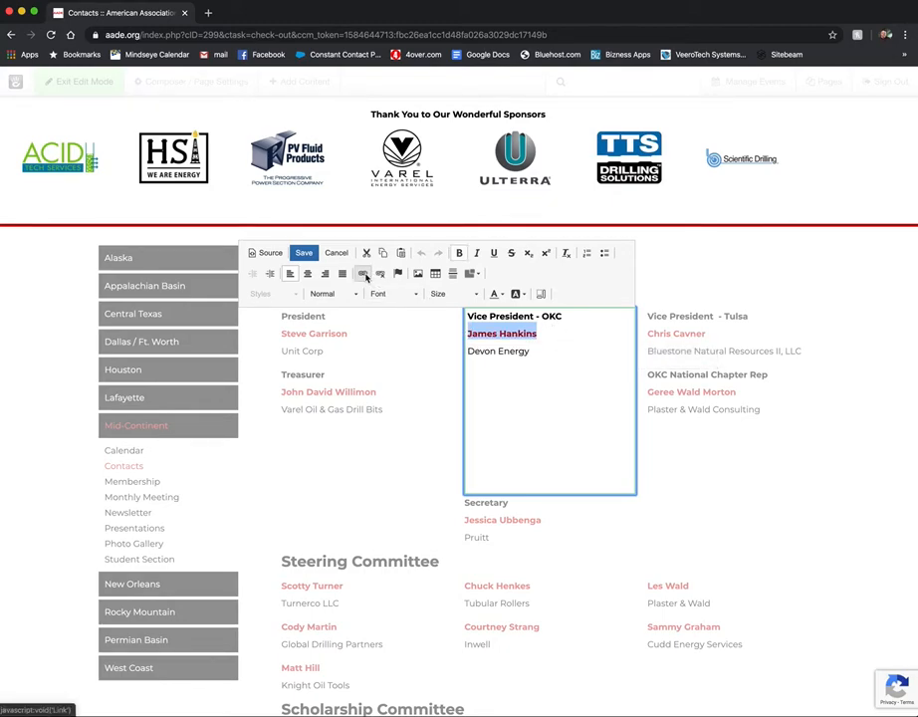
left_click(364, 278)
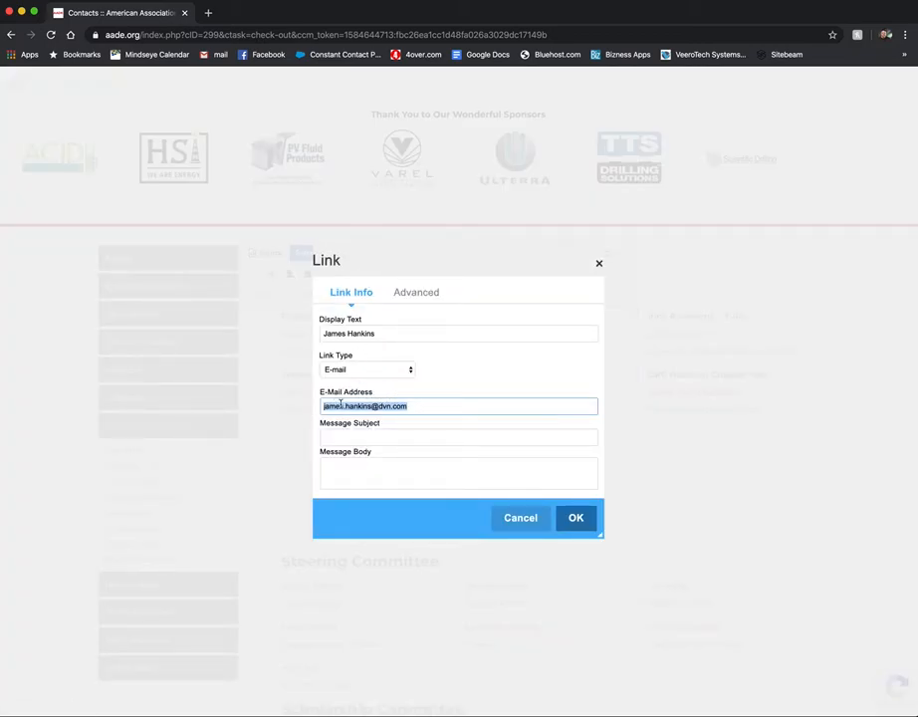
left_click(576, 518)
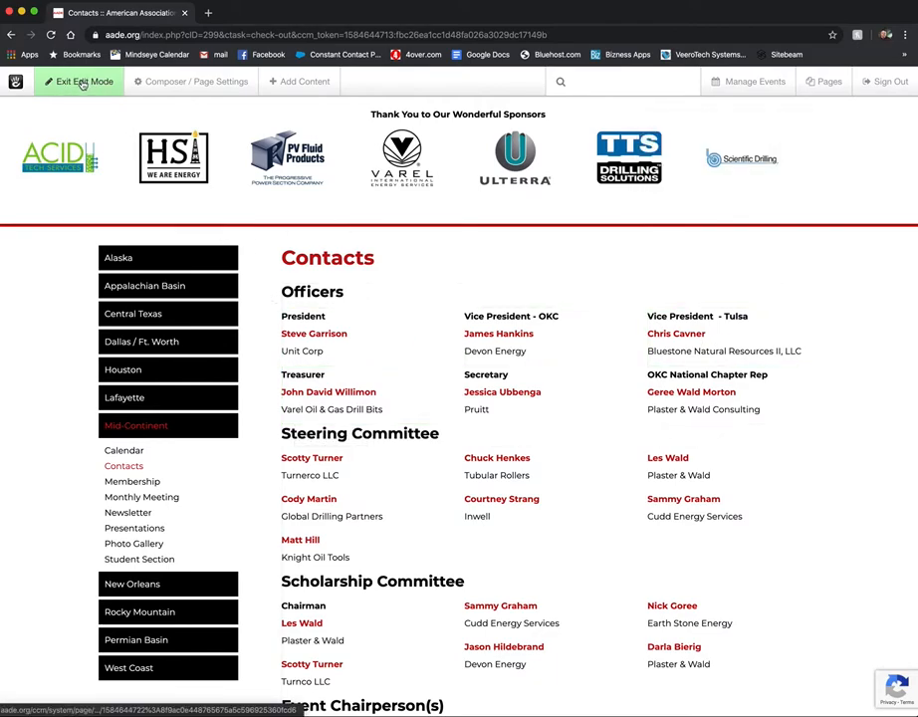
left_click(83, 84)
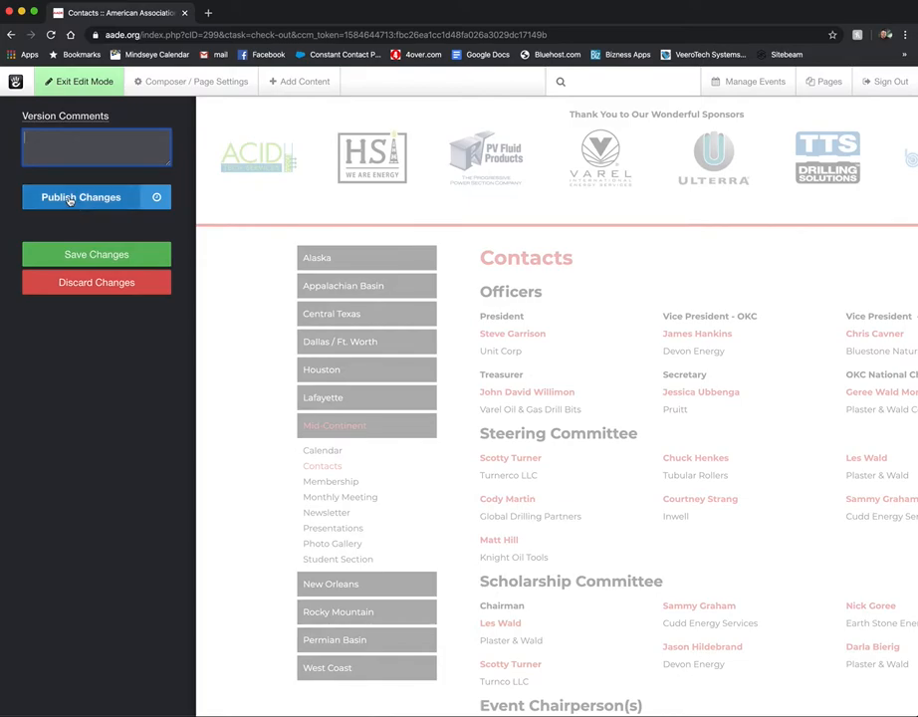
left_click(75, 198)
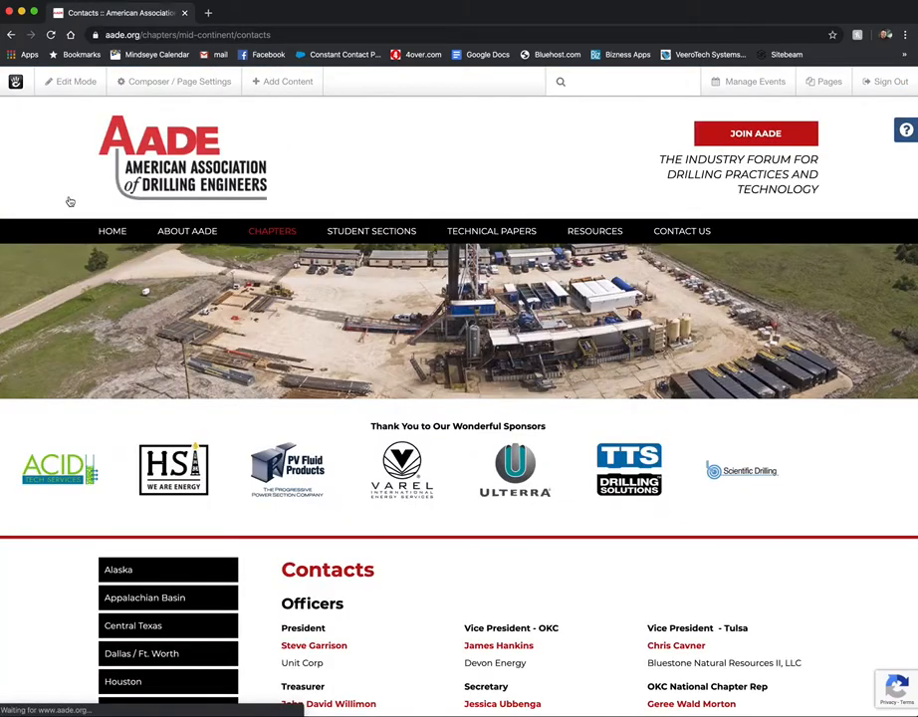
Step: Look through the Mid-Continent chapter's Membership and Monthly Meeting pages
scroll(731, 433, "down", 5)
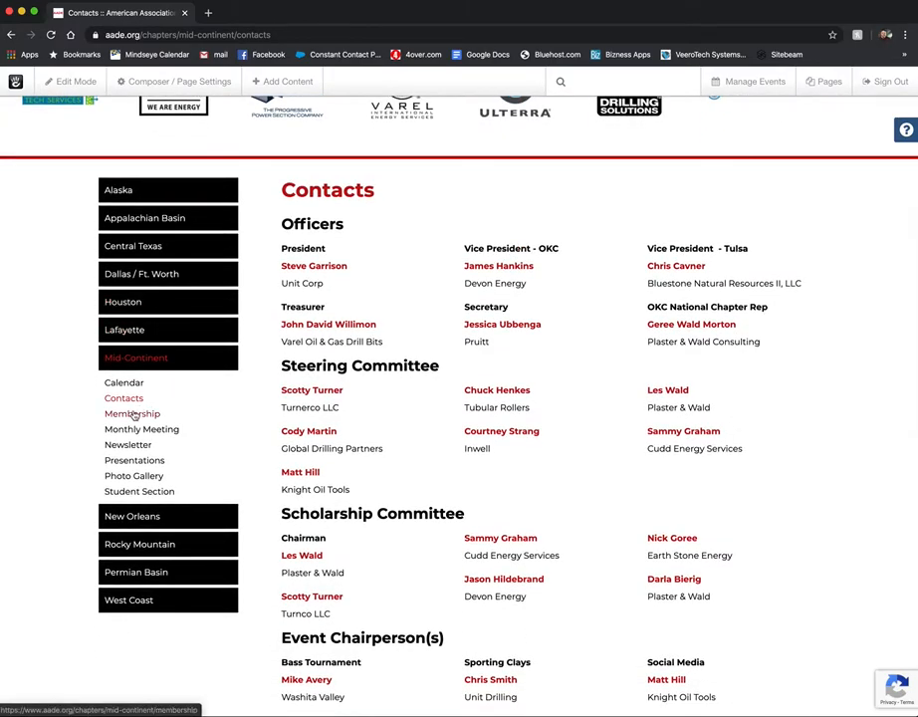
left_click(132, 414)
scroll(318, 498, "down", 4)
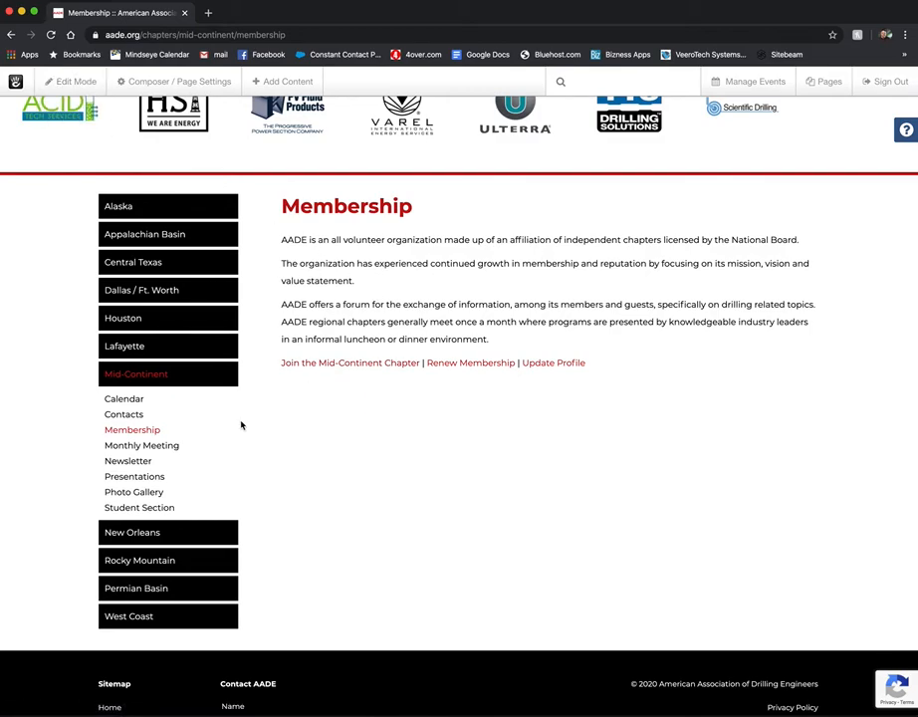
left_click(170, 447)
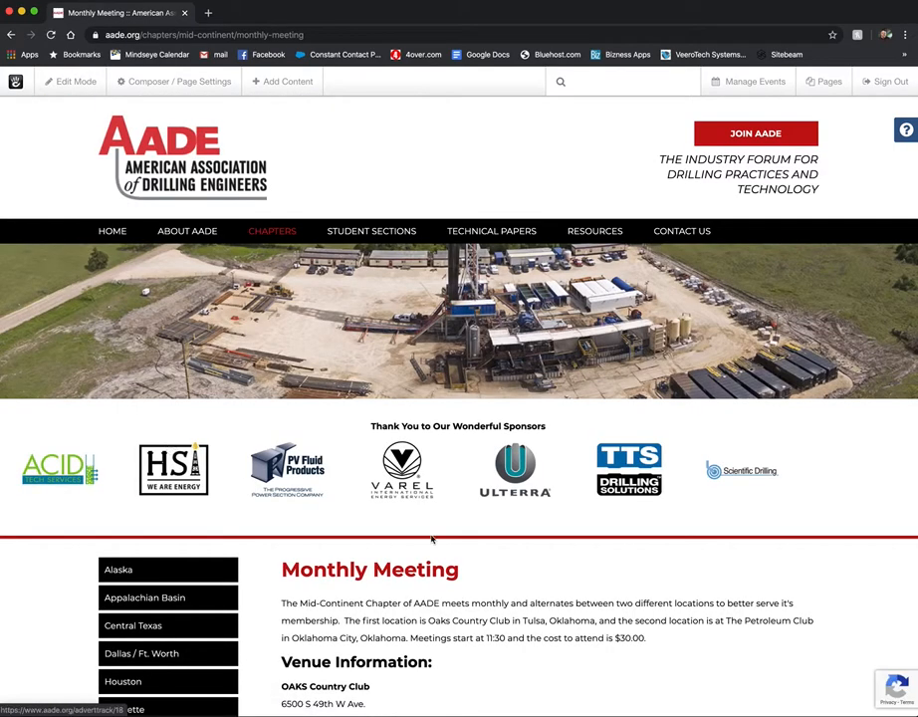
scroll(431, 539, "down", 5)
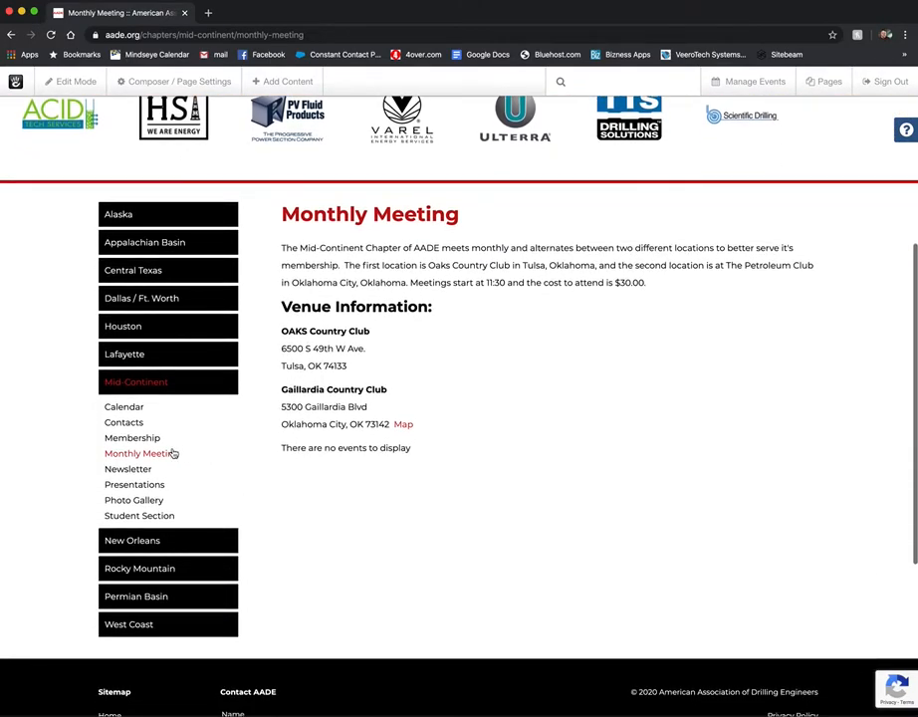
Step: Open the Mid-Continent Newsletter page, view the linked March 2020 newsletter, and return to the newsletter list
left_click(136, 472)
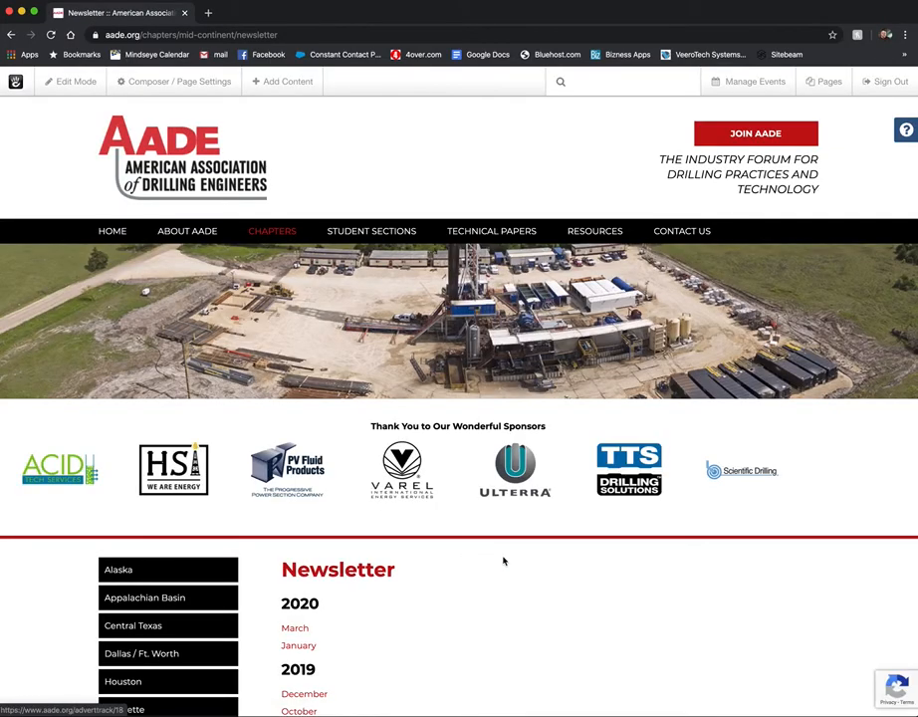
scroll(503, 561, "down", 5)
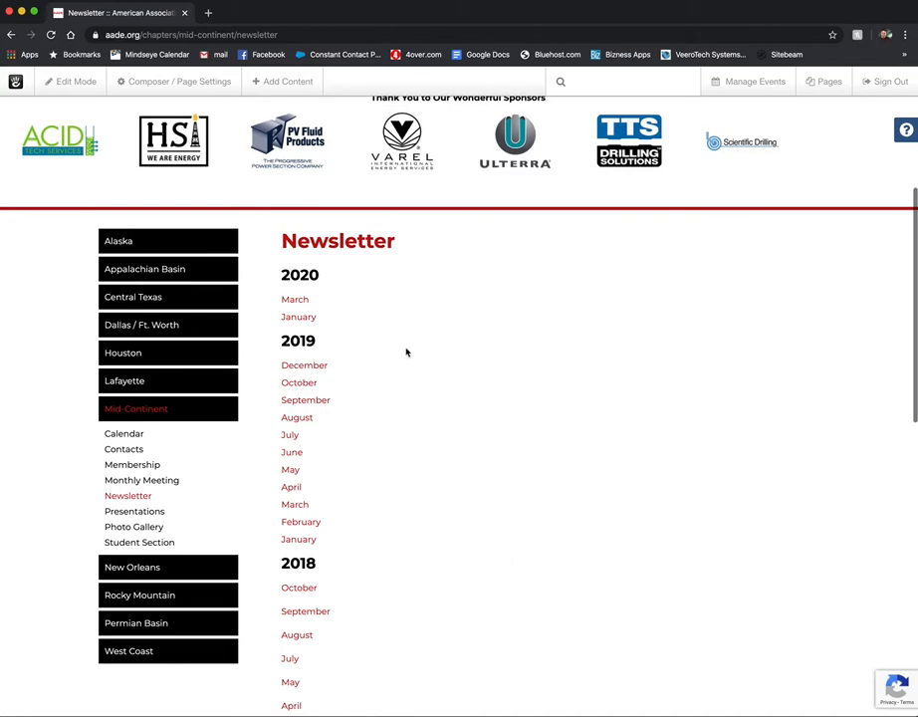
left_click(294, 298)
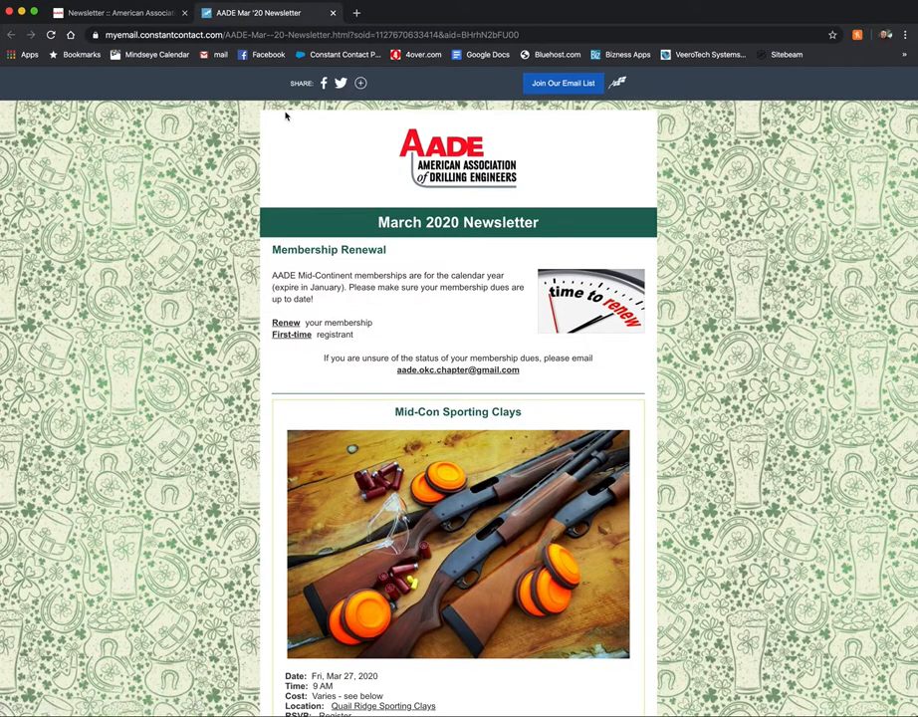
left_click(333, 14)
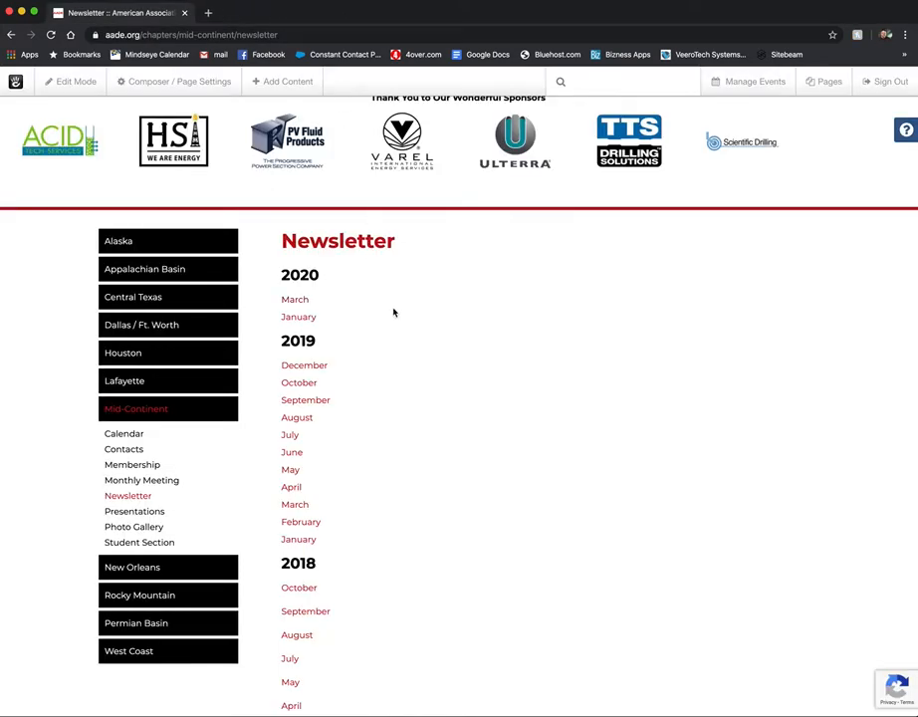
Step: Put the Newsletter page into edit mode and add an "April" line above March under the 2020 heading
left_click(80, 88)
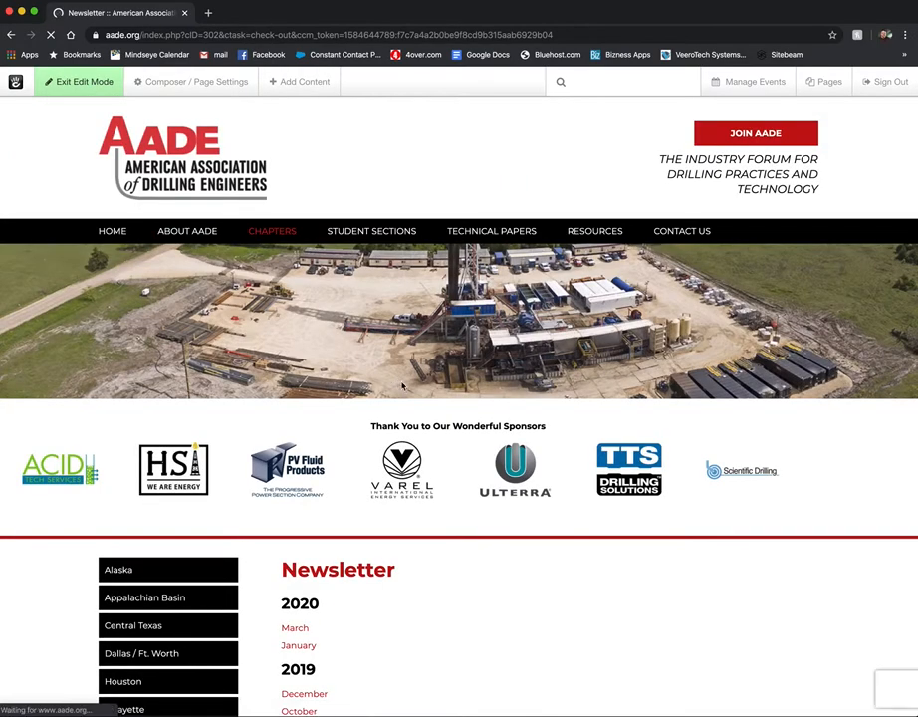
scroll(447, 554, "down", 3)
left_click(366, 456)
left_click(363, 451)
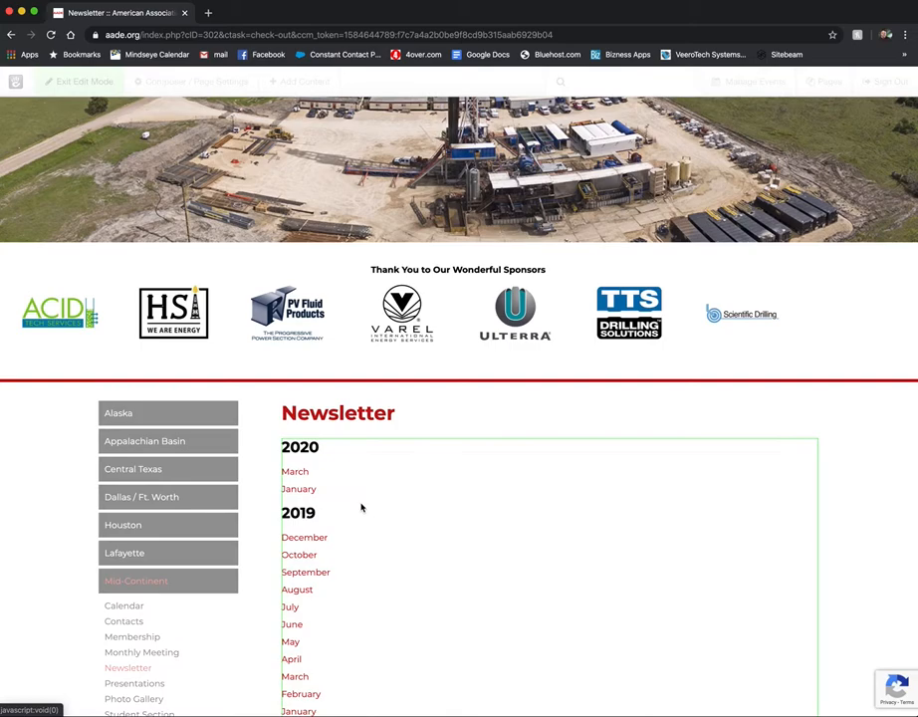
left_click(286, 472)
type("April")
key("Return")
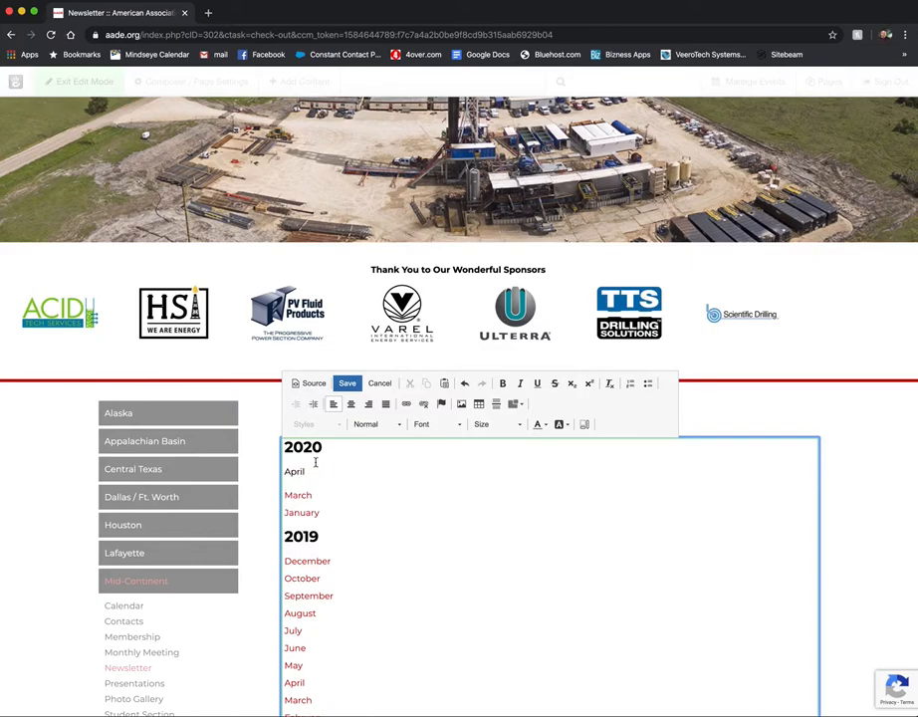
Step: Start a link on the new "April" text, check its target options, discard the link and save the newsletter block
left_click_drag(303, 470, 283, 471)
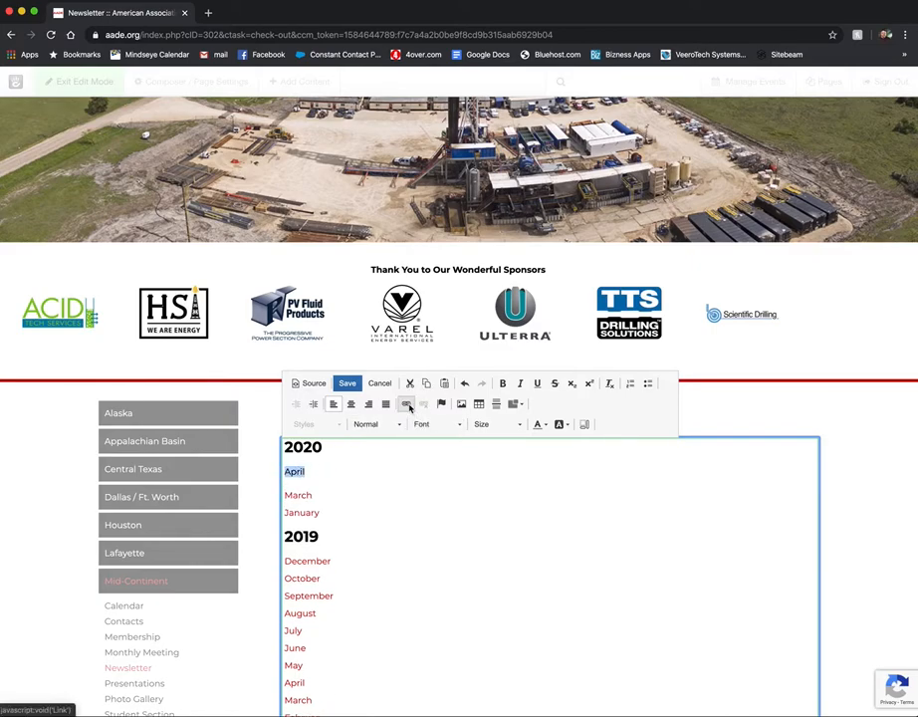
left_click(406, 405)
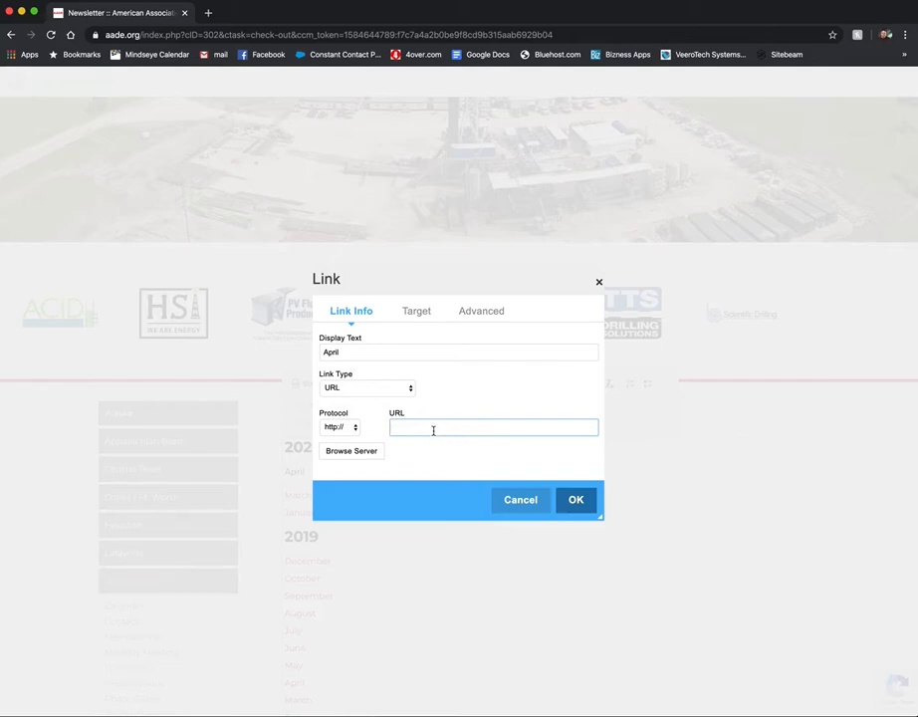
left_click(414, 314)
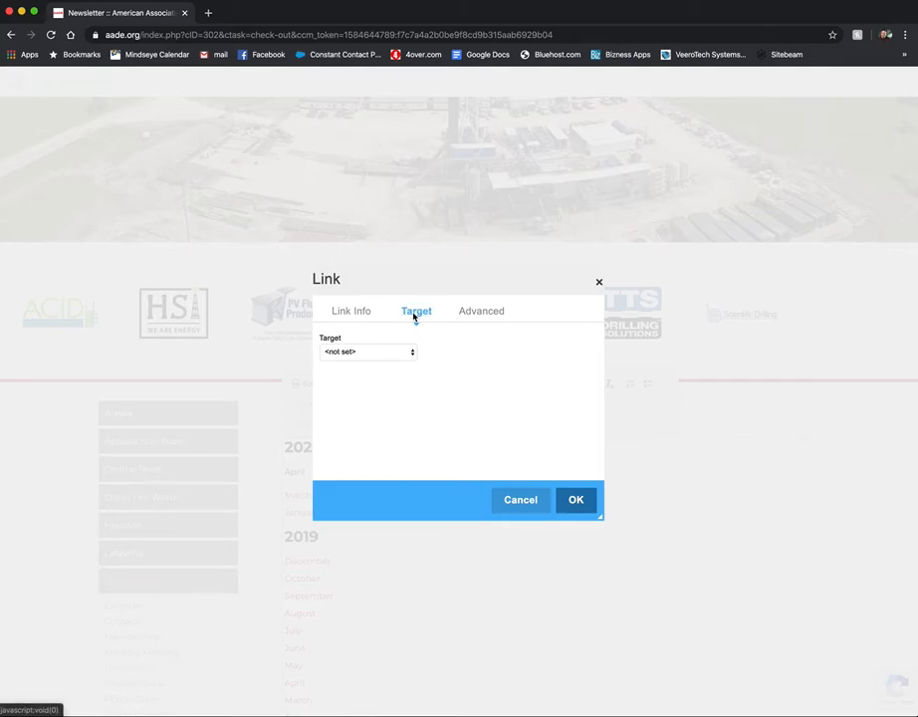
left_click(395, 351)
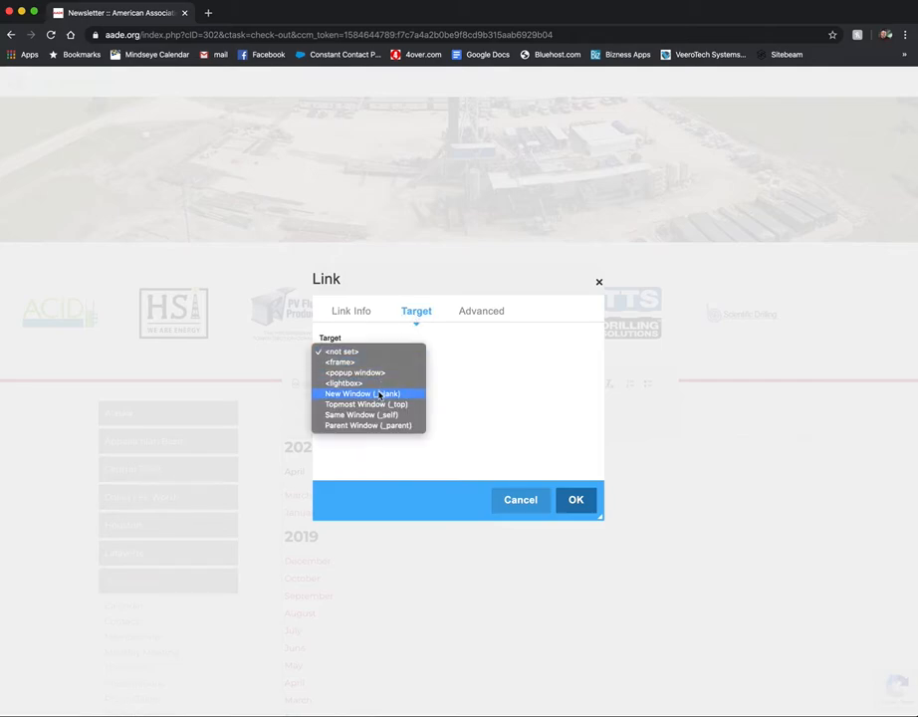
left_click(556, 463)
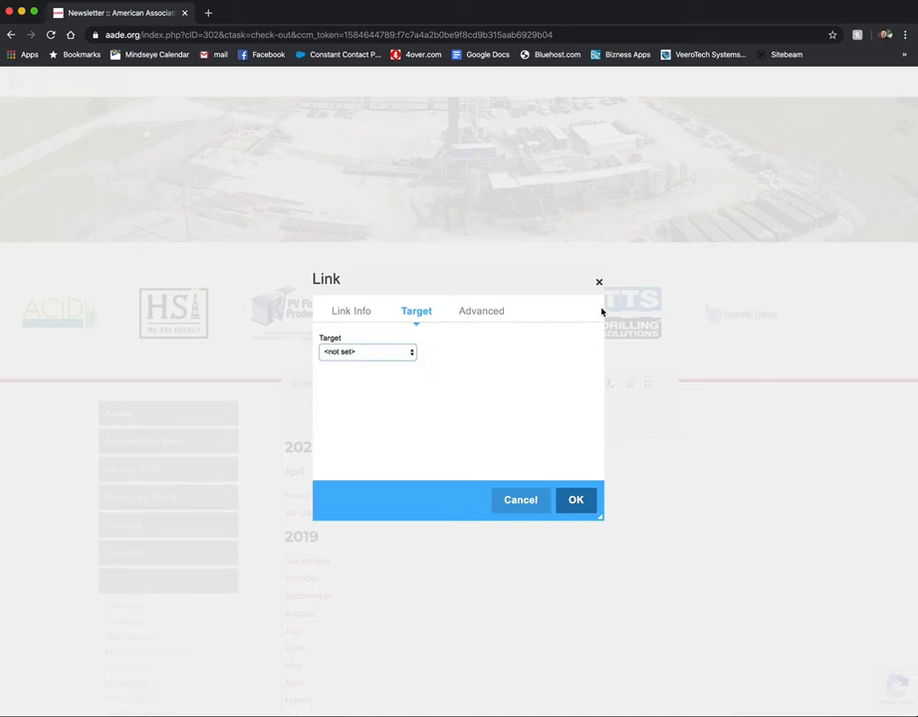
left_click(597, 284)
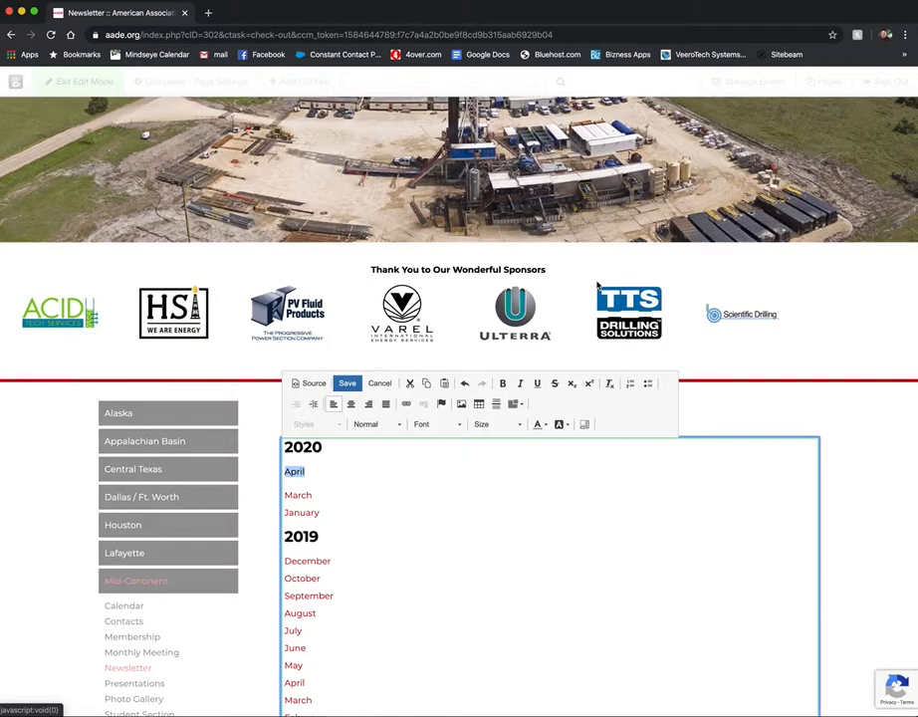
left_click(346, 384)
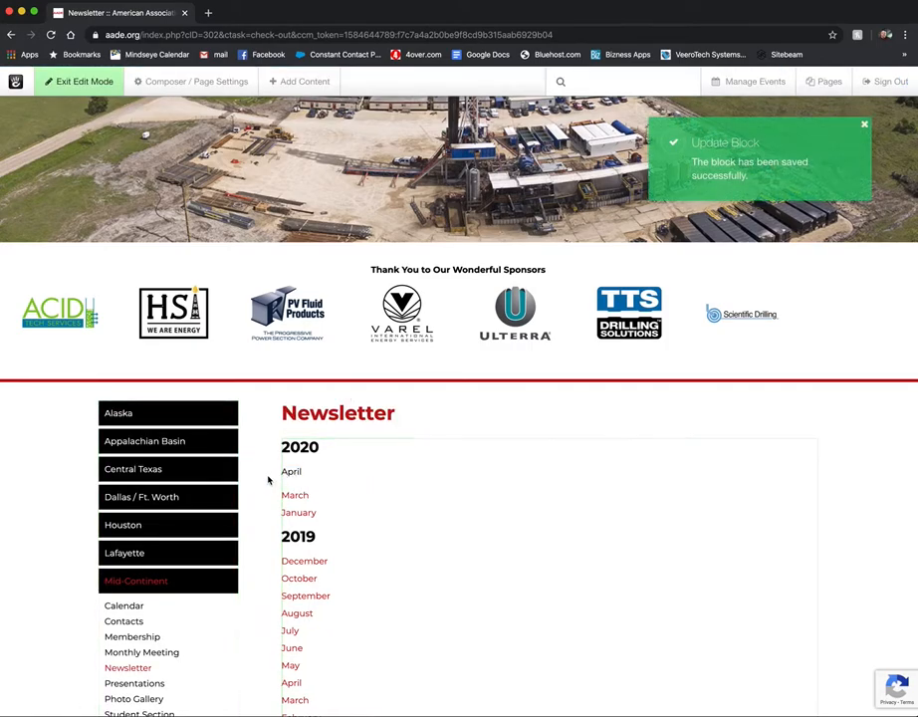
Step: Remove the "April" line under the 2020 heading from the newsletter block and save the block
left_click(340, 480)
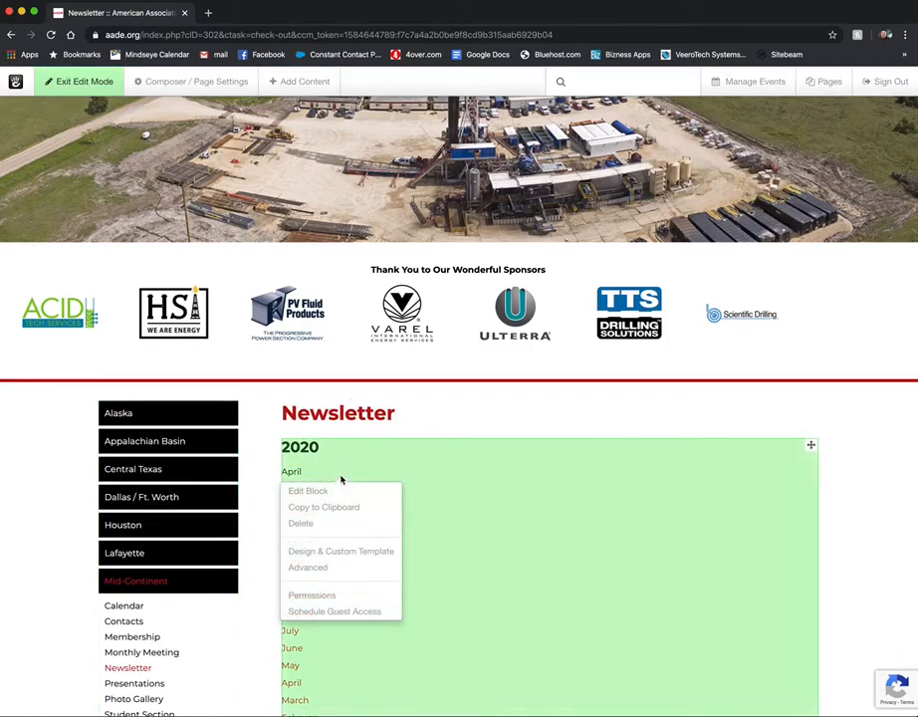
left_click(325, 493)
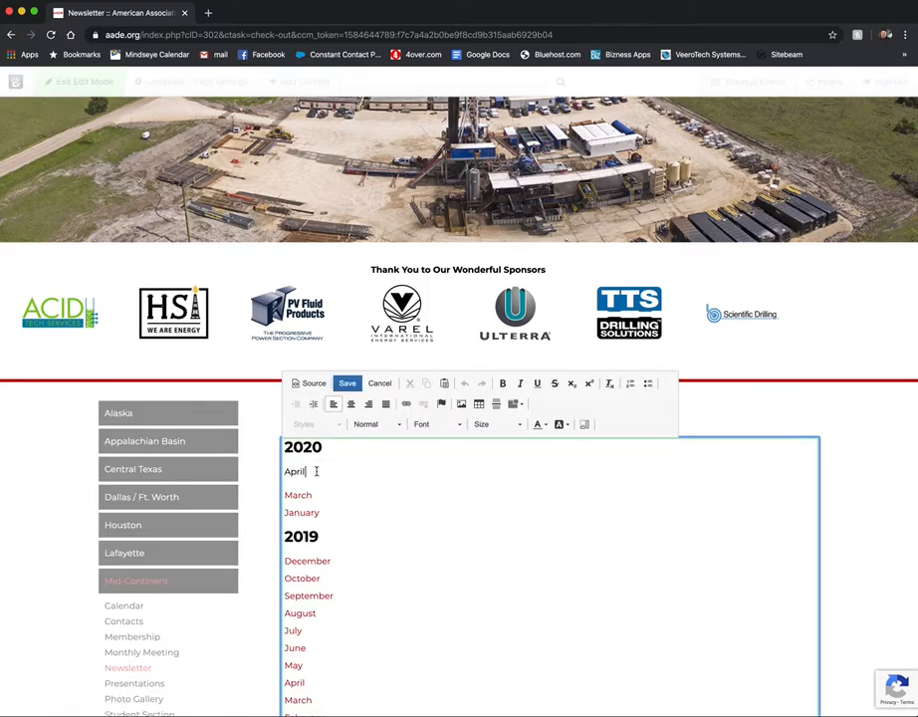
key("BackSpace")
key("BackSpace")
key("BackSpace")
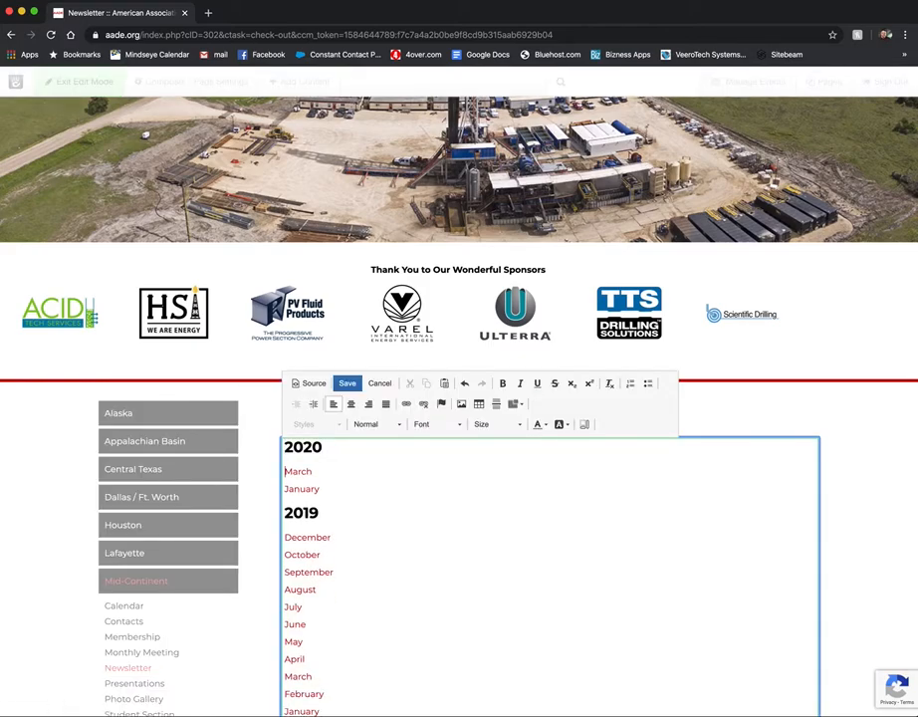
left_click(348, 383)
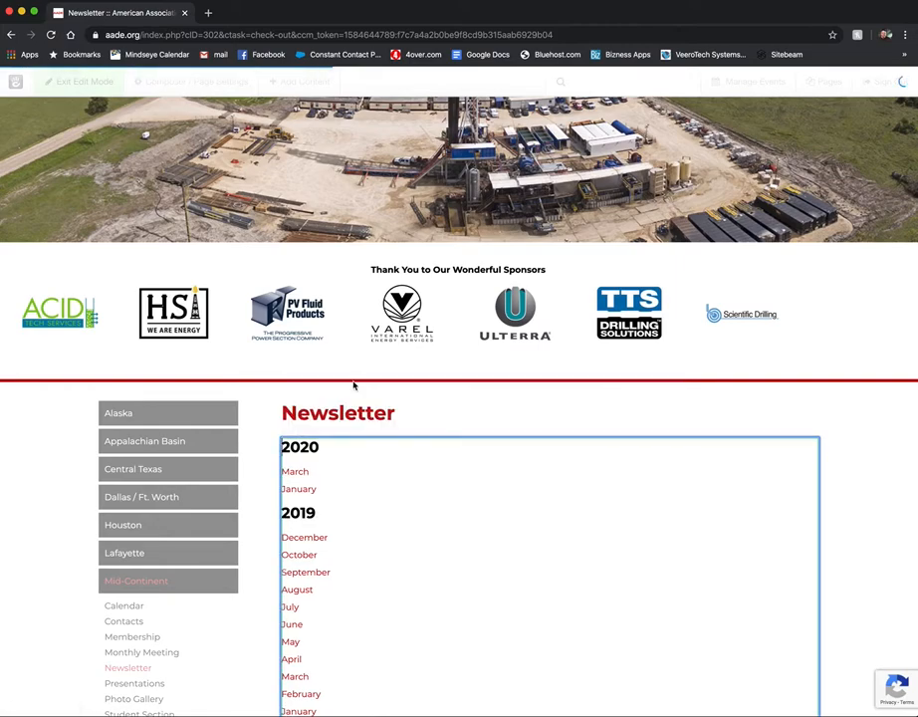
Step: Exit edit mode on the Newsletter page and publish its changes
left_click(78, 79)
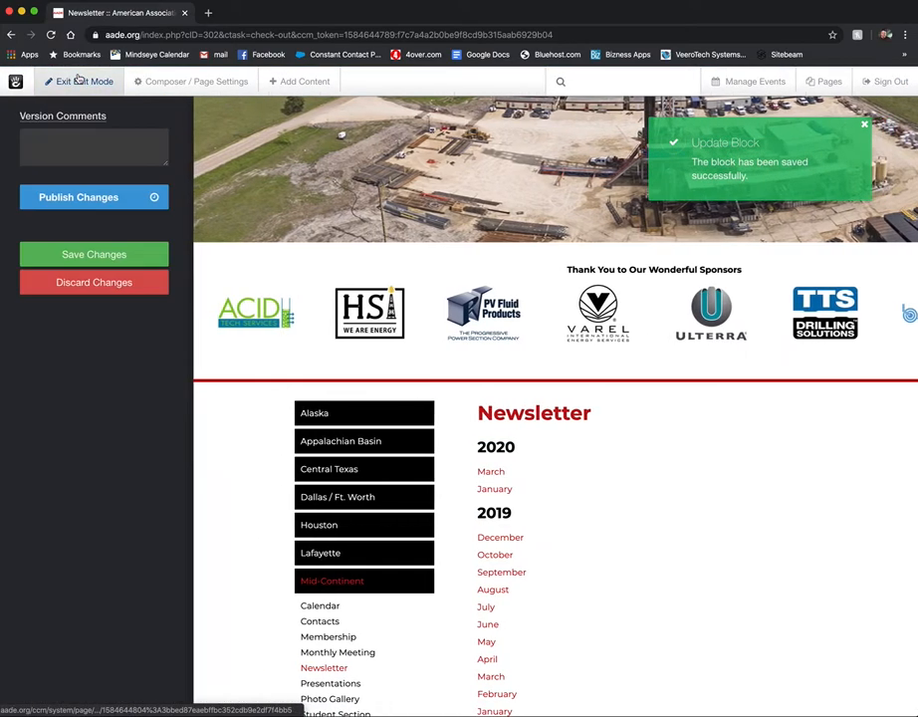
left_click(77, 197)
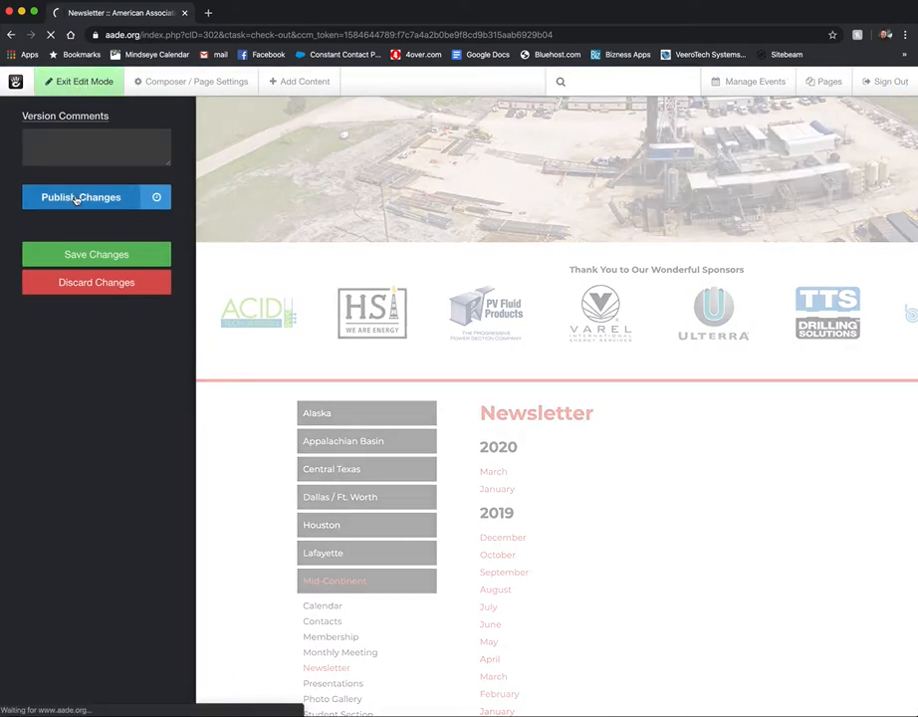
scroll(302, 404, "down", 5)
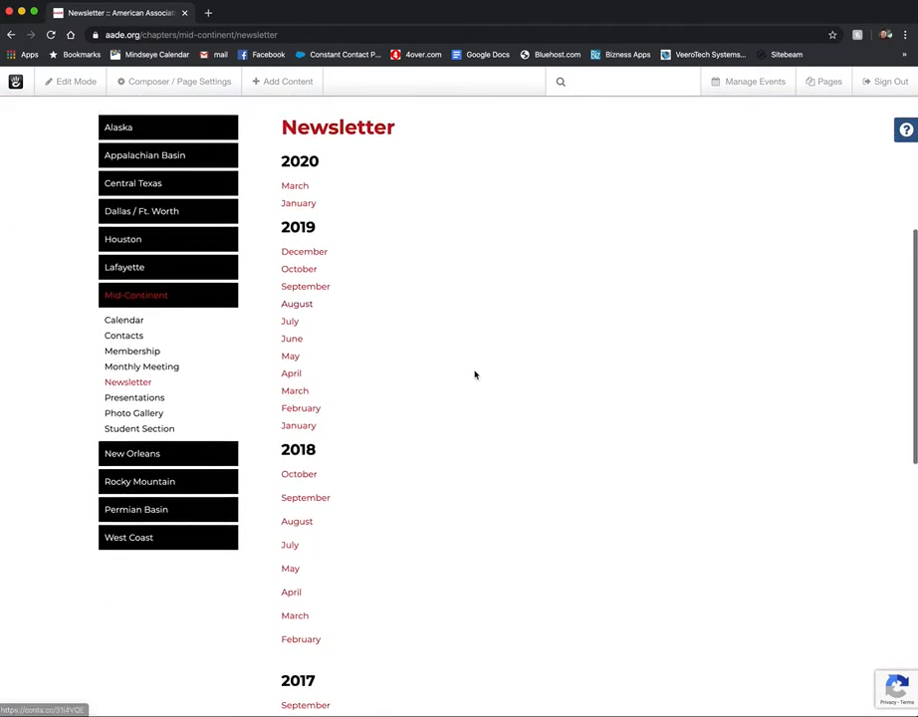
Step: Open the Mid-Continent Presentations page, put it into edit mode and check the editing options of the "Leadership in the 21st Century Drilling Environment" entry
left_click(129, 398)
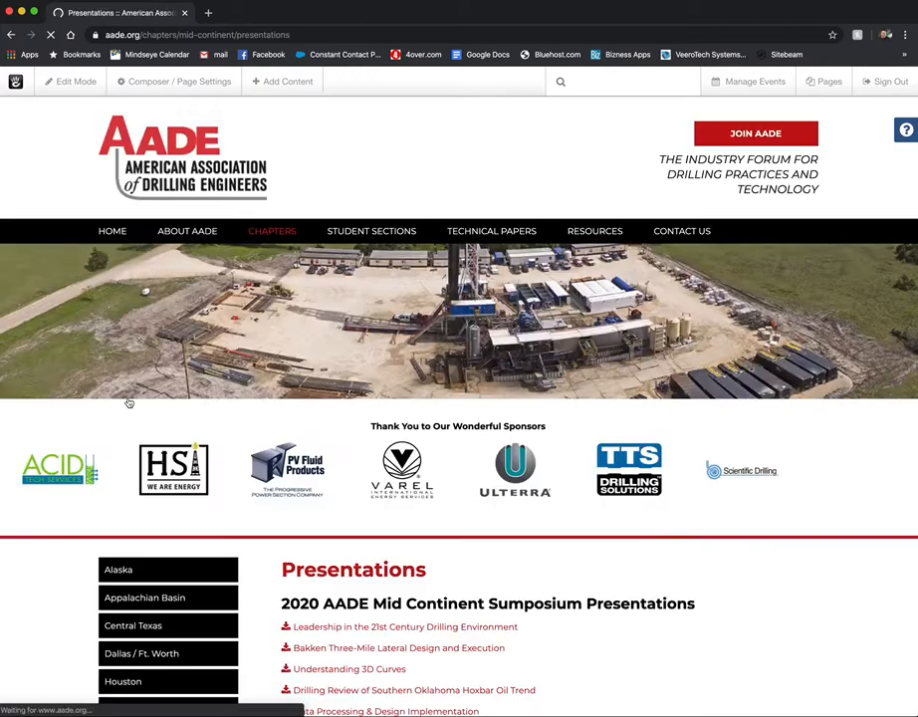
scroll(434, 543, "down", 3)
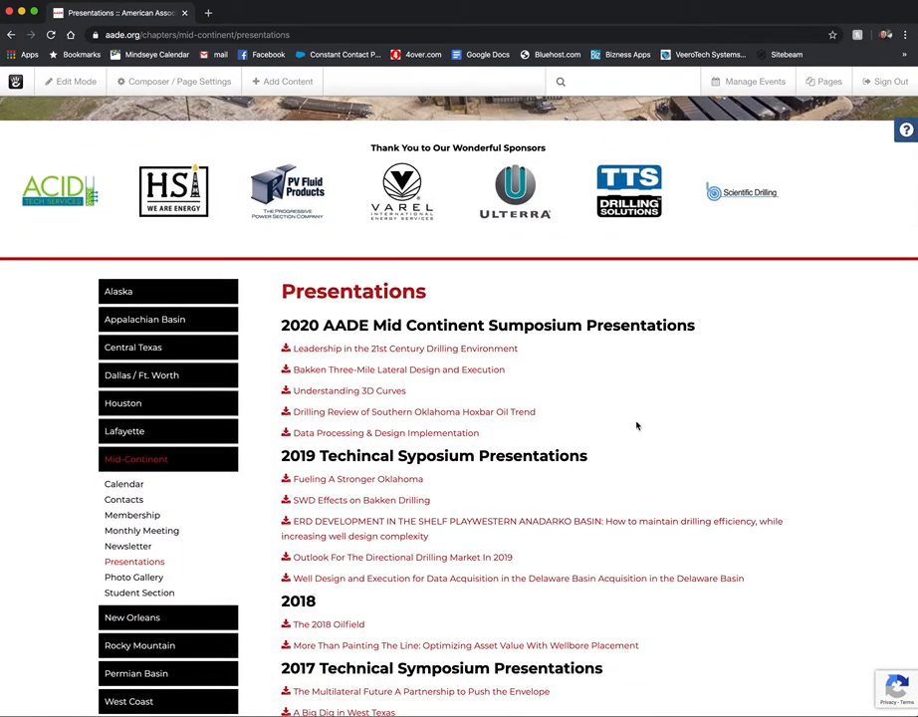
left_click(72, 83)
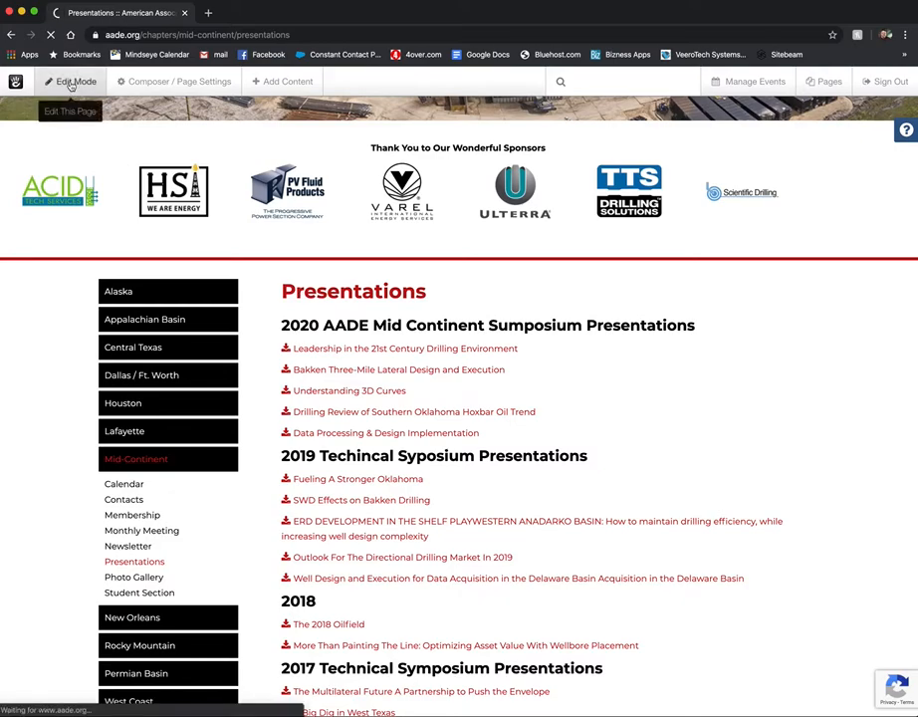
scroll(398, 346, "down", 4)
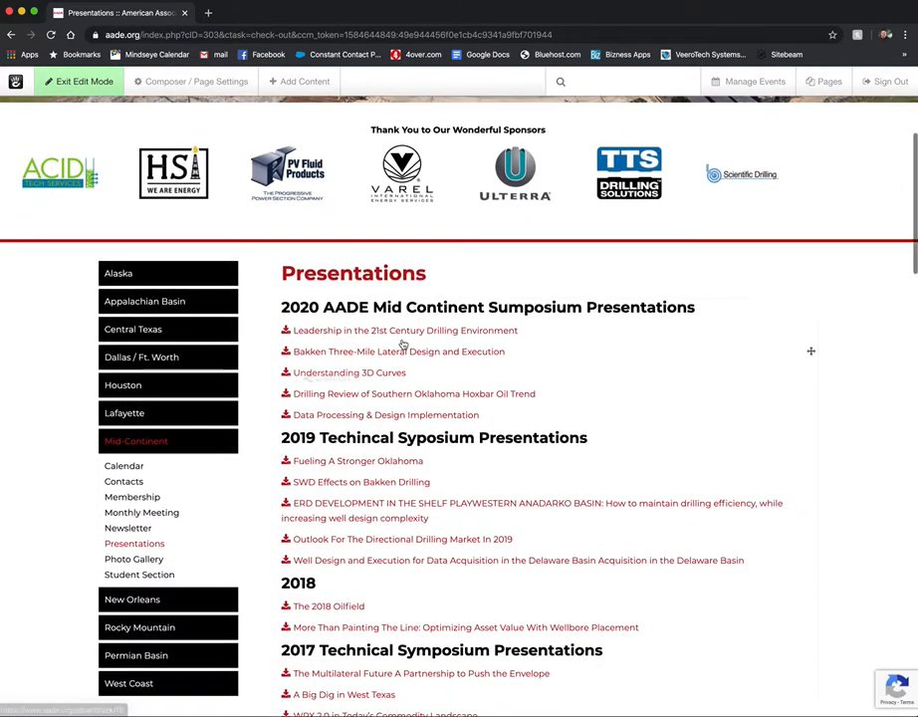
left_click(554, 339)
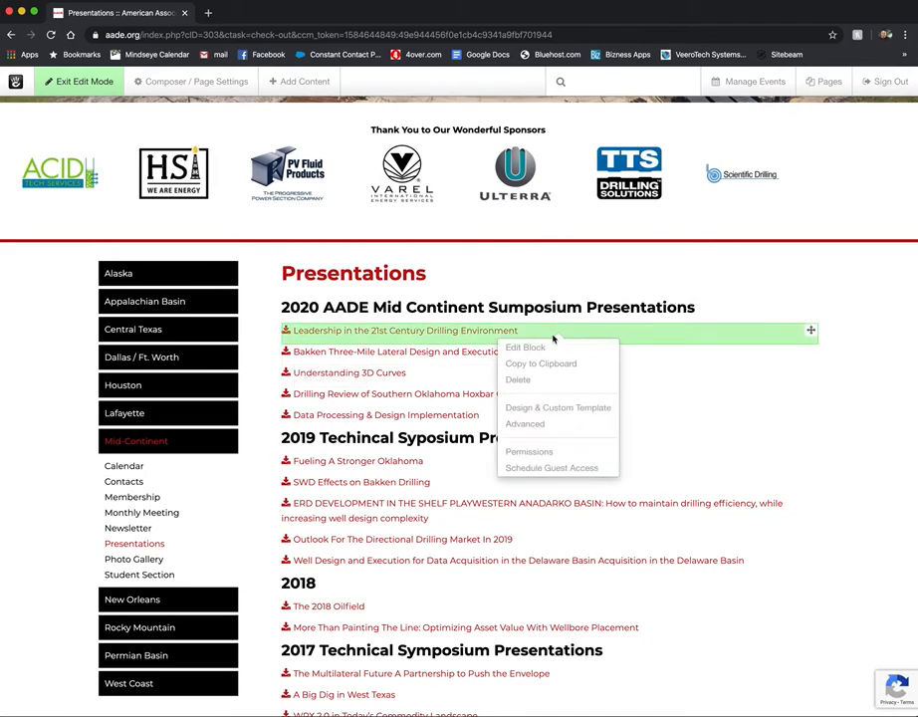
left_click(274, 303)
Step: Start a new File block in the Column 1 area among the 2020 symposium presentations
scroll(385, 426, "down", 1)
left_click_drag(385, 427, 327, 291)
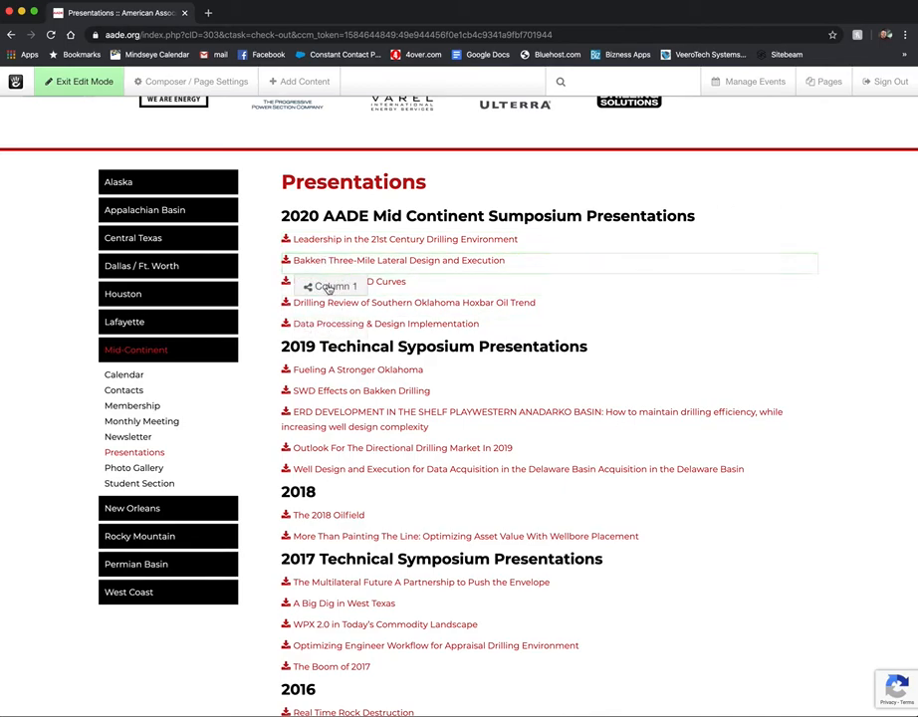
left_click(329, 286)
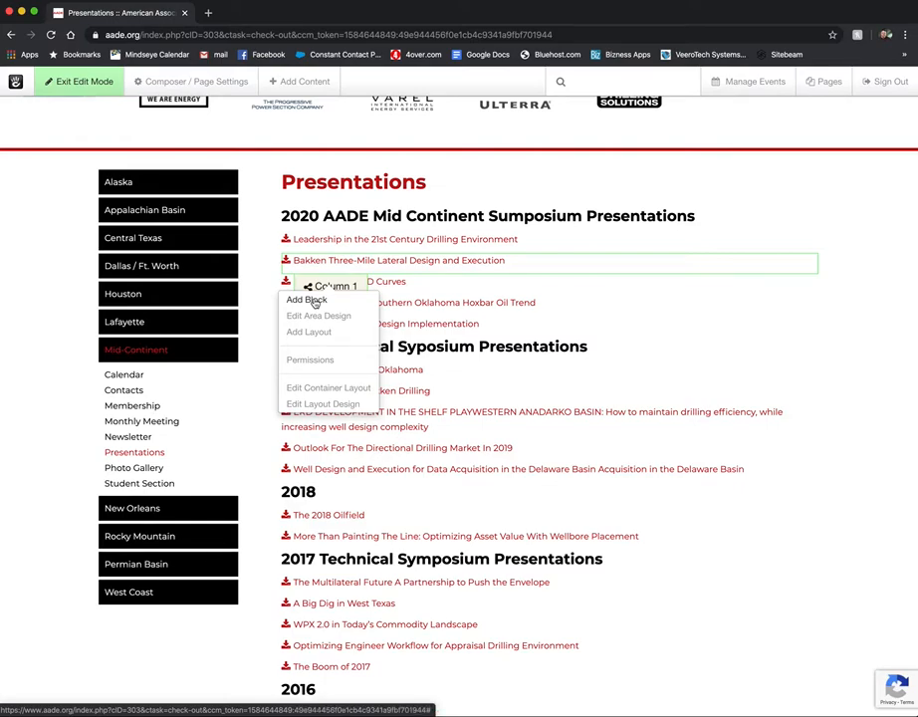
left_click(307, 299)
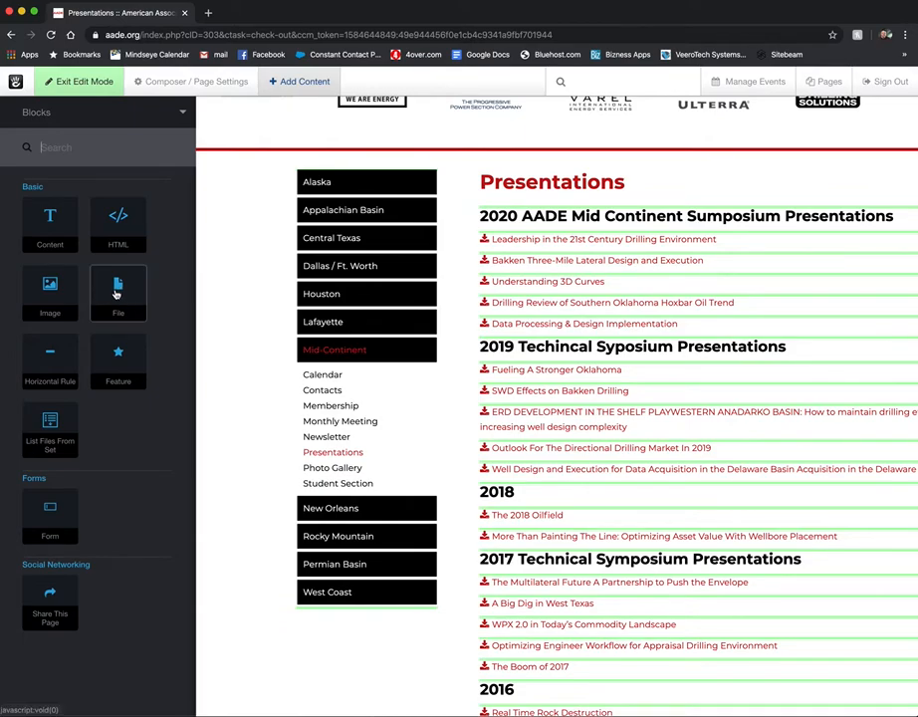
left_click(121, 295)
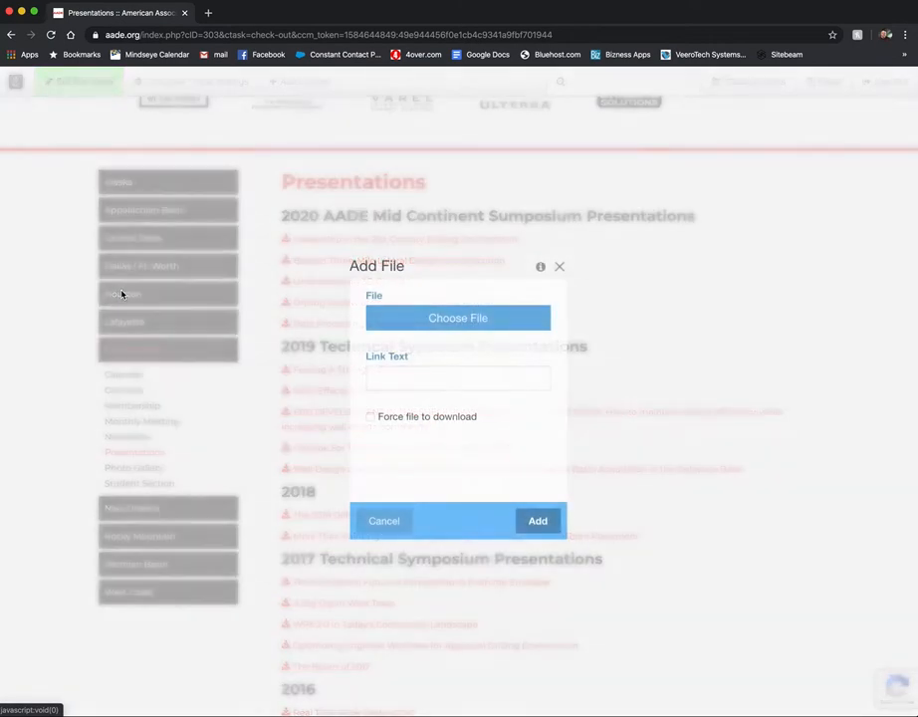
Step: Set the file link text to "Name of Presentation" and force the file to download
left_click(405, 378)
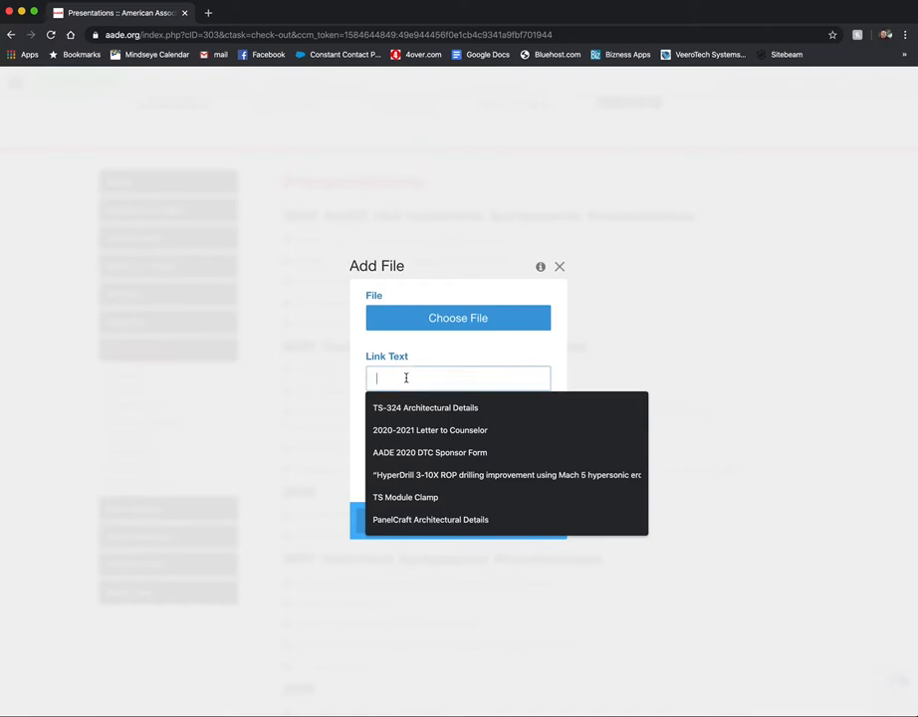
type("Name of Presentation")
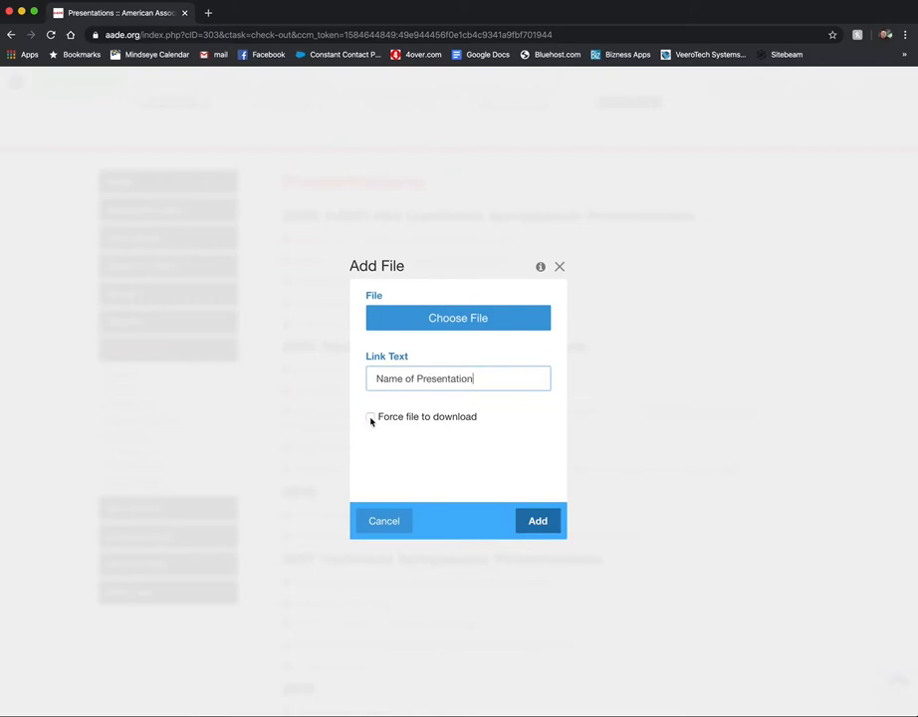
left_click(370, 417)
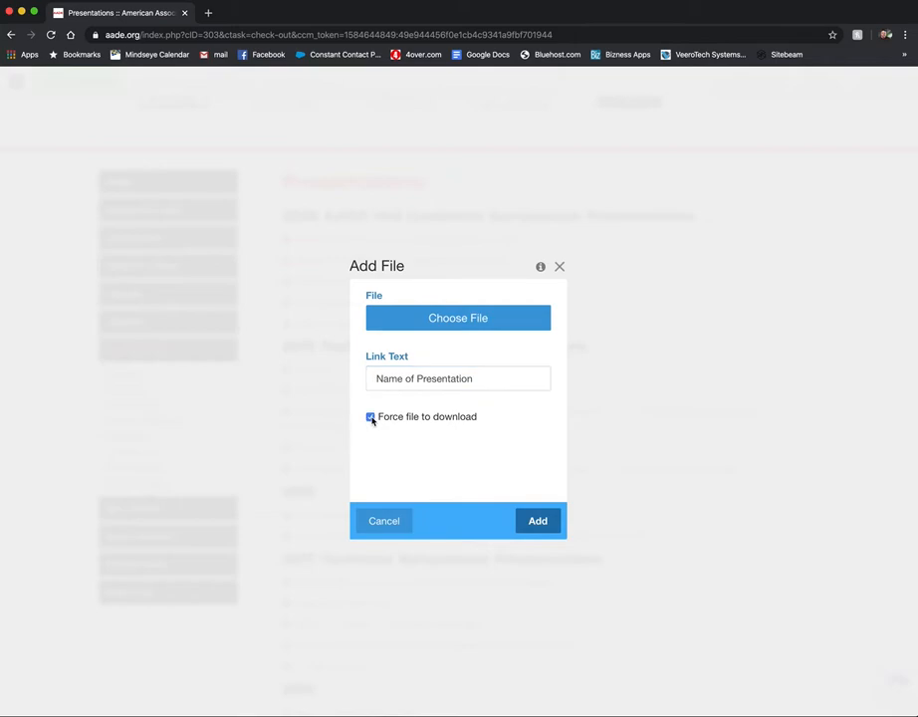
Step: Upload "March 1 menu.docx" as the block's file and add the File block to the page
left_click(460, 319)
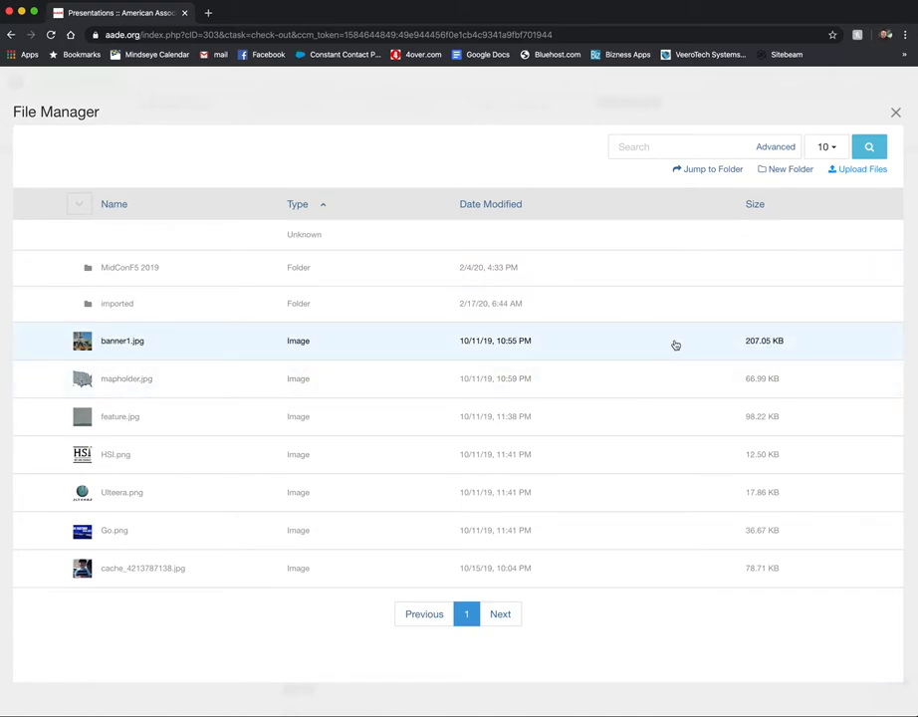
left_click(840, 339)
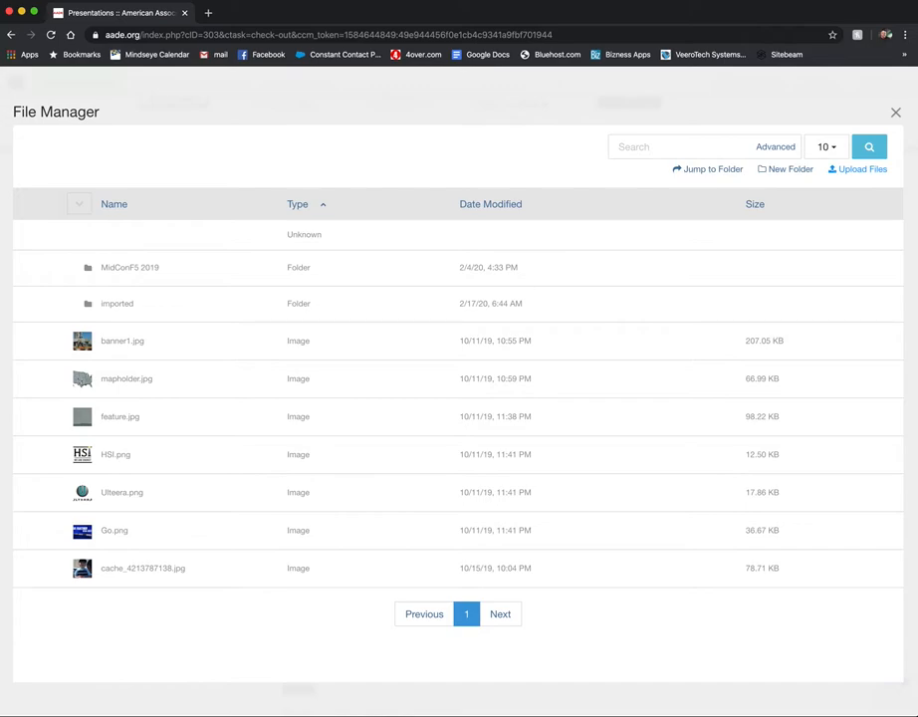
left_click_drag(917, 329, 682, 415)
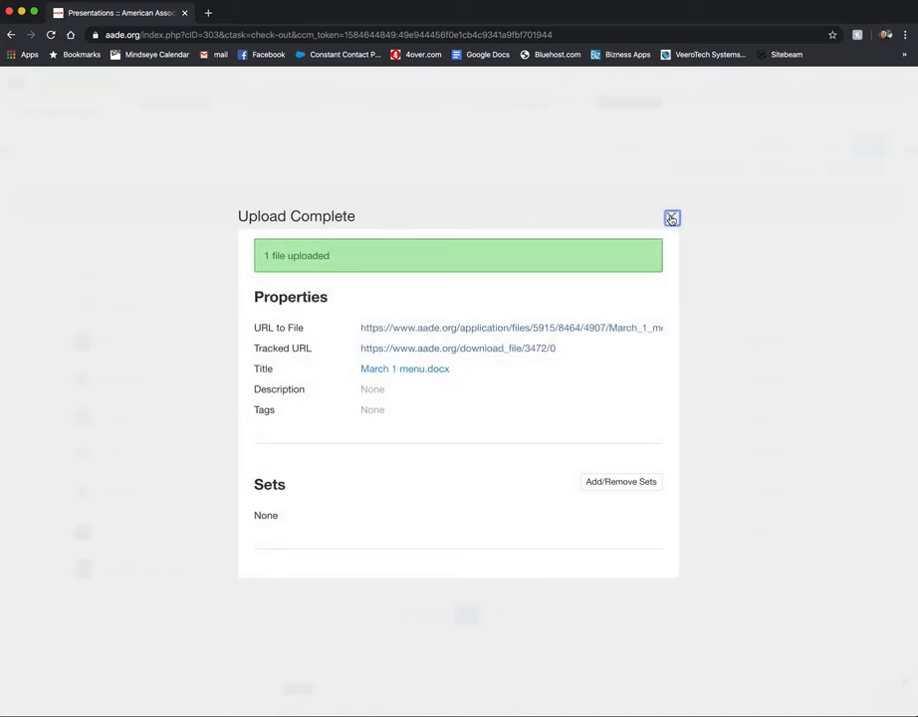
left_click(670, 216)
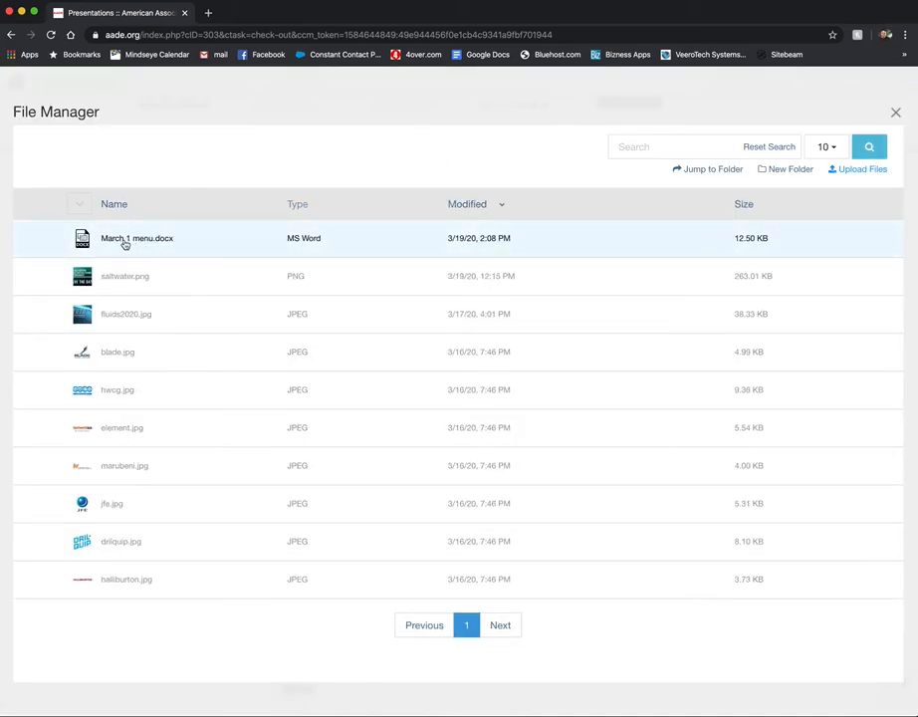
left_click(126, 240)
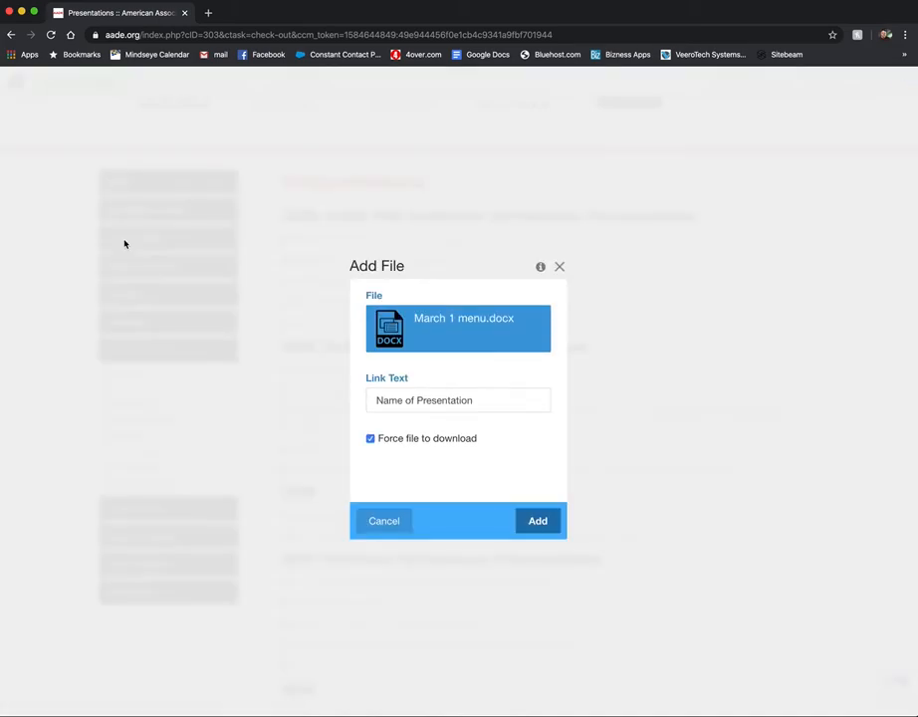
left_click(538, 522)
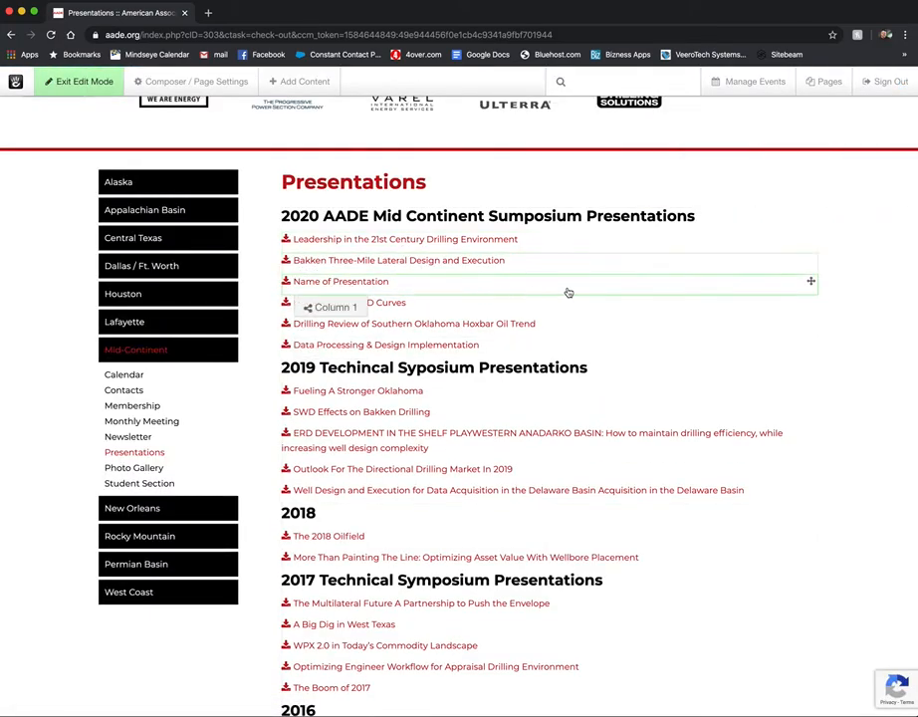
Step: Move the "Name of Presentation" block to the top of the 2020 presentations list, then delete the block
left_click_drag(812, 280, 791, 223)
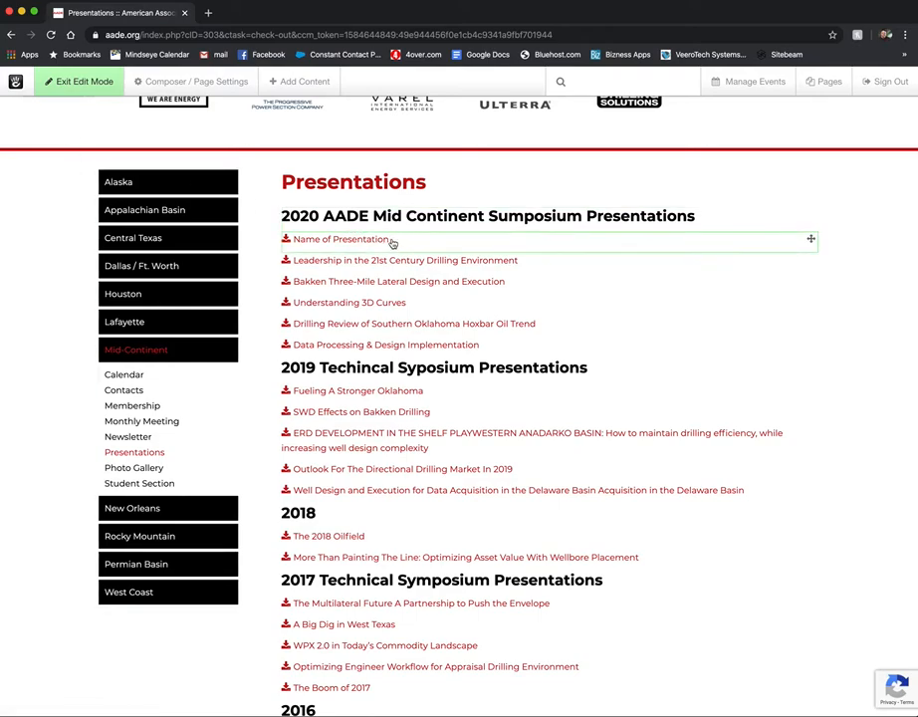
left_click(443, 248)
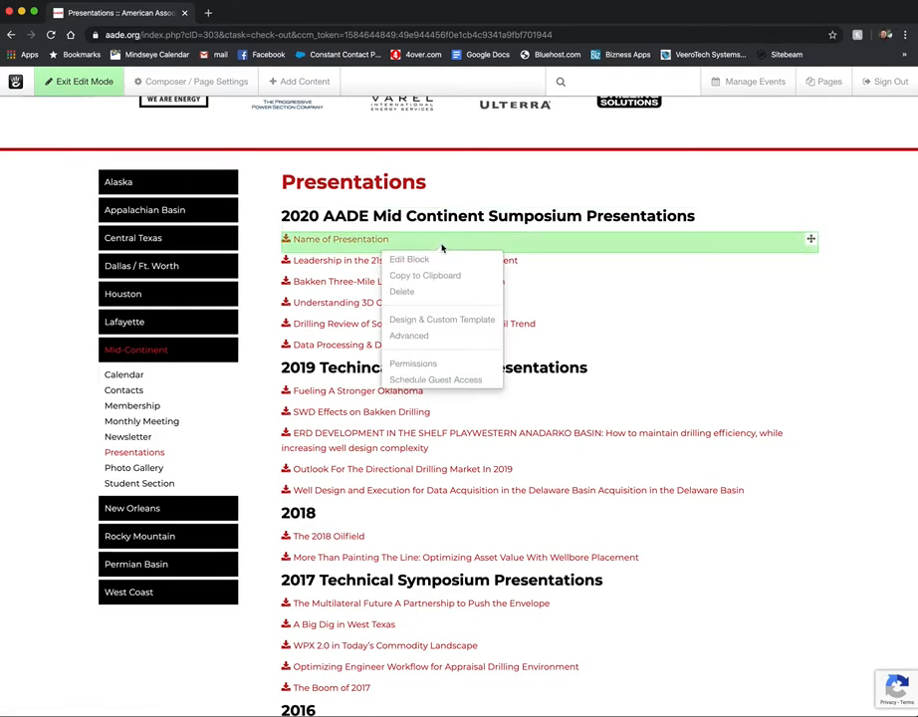
left_click(402, 292)
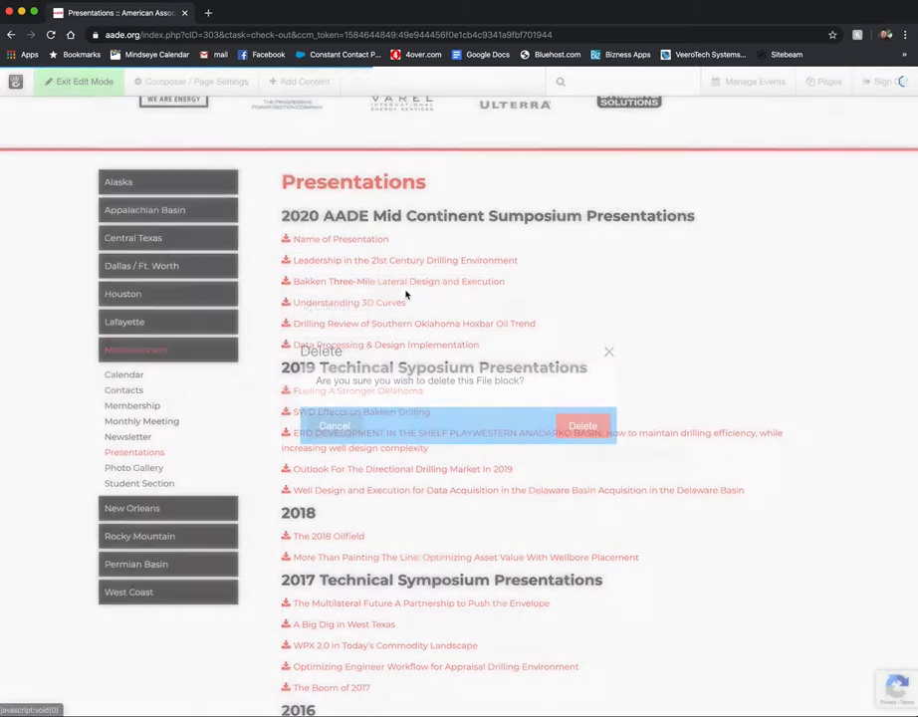
left_click(584, 426)
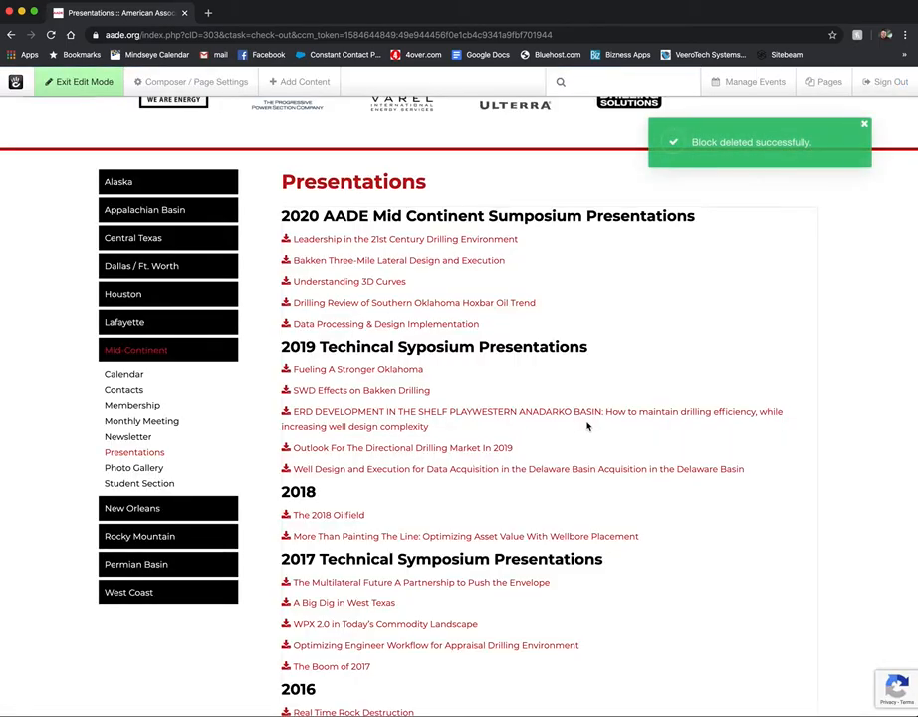
Step: Exit edit mode on the Presentations page and publish its changes
left_click(79, 84)
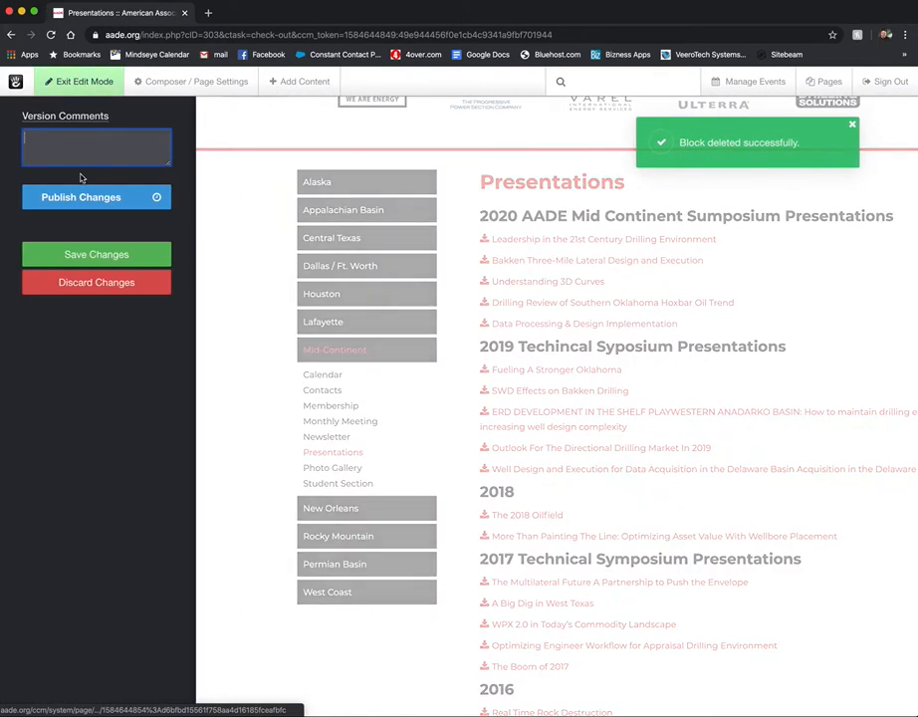
left_click(76, 198)
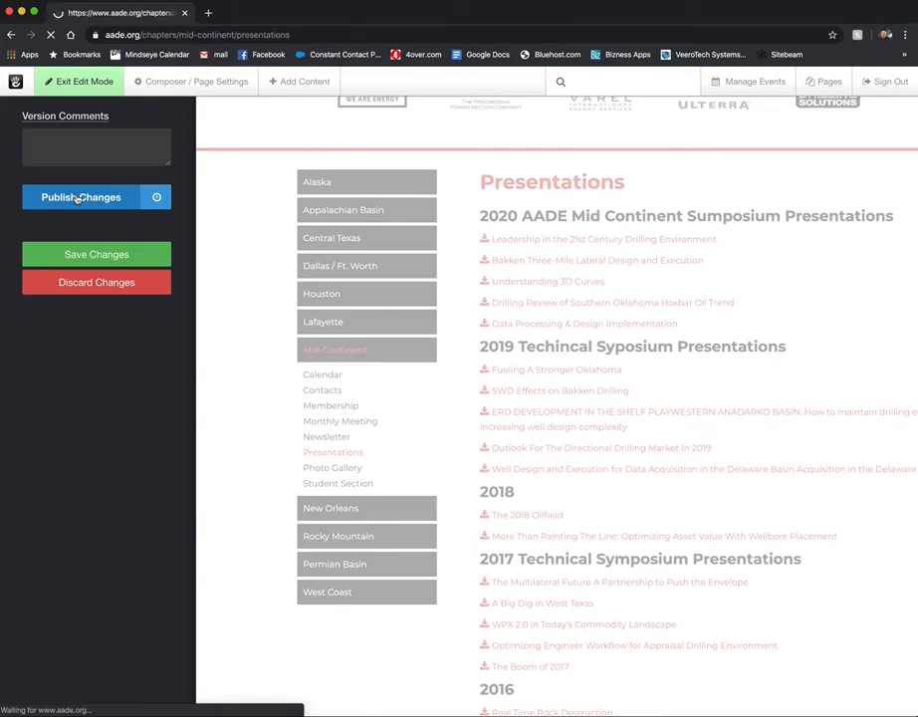
scroll(249, 544, "down", 5)
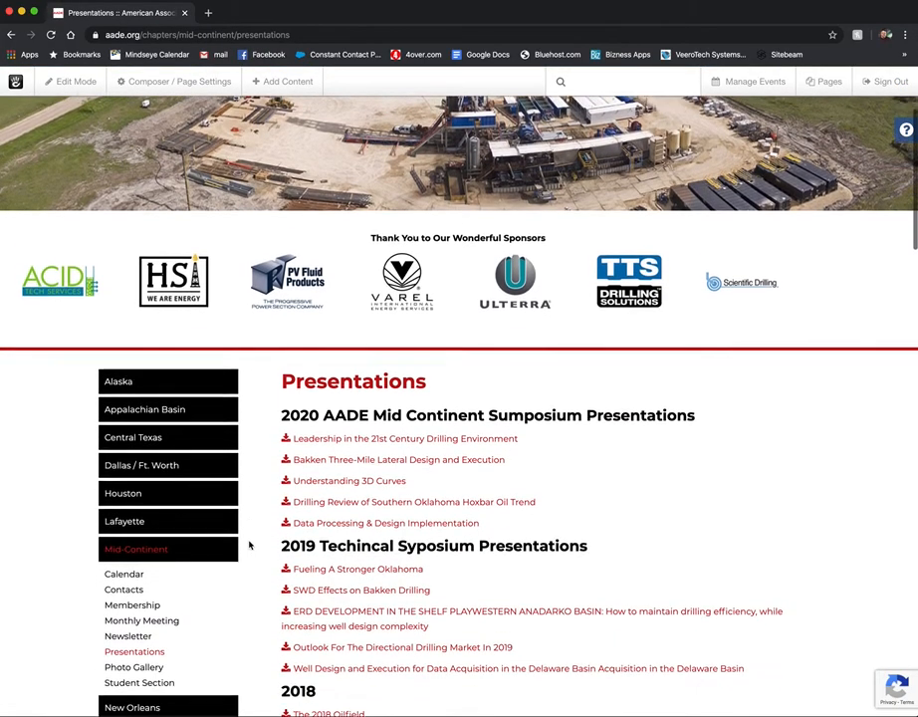
Step: Look through the Mid-Continent Student Section page and its University of Oklahoma subpage
left_click(140, 508)
scroll(297, 564, "down", 4)
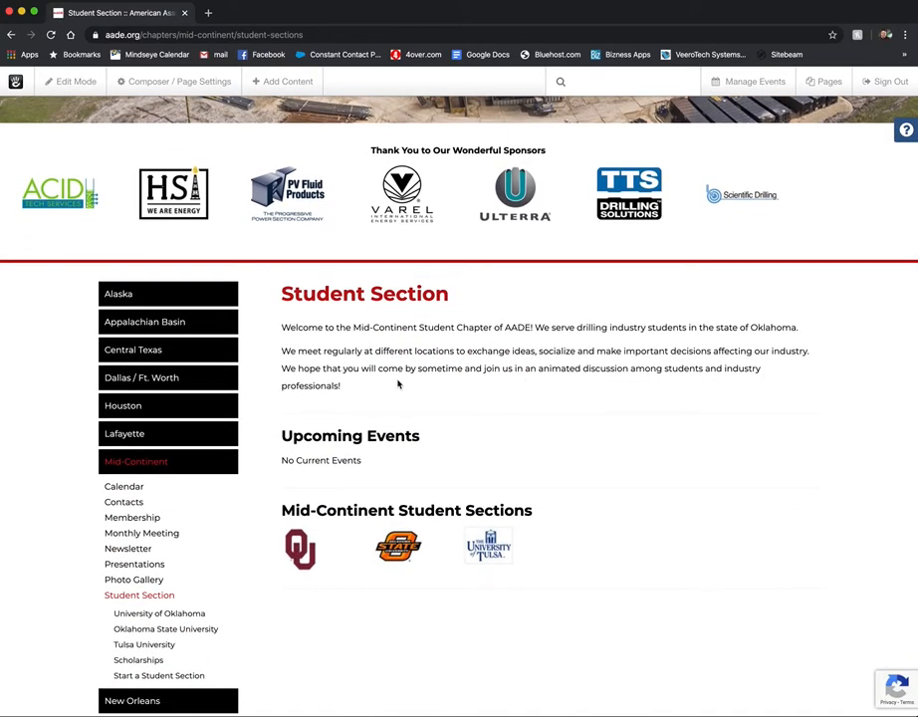
scroll(398, 384, "down", 2)
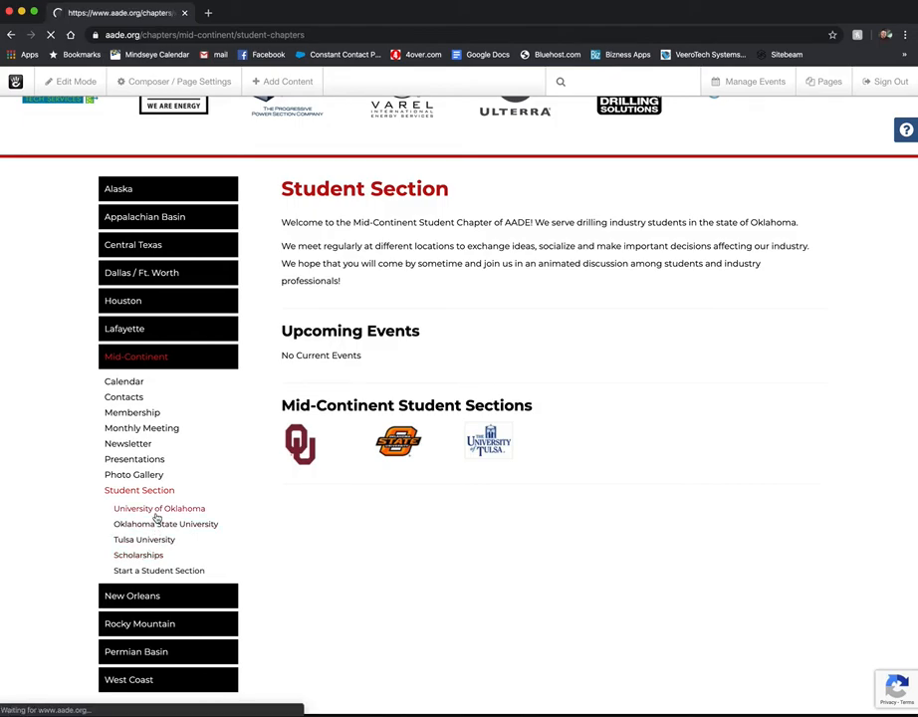
scroll(347, 530, "down", 2)
scroll(348, 530, "down", 2)
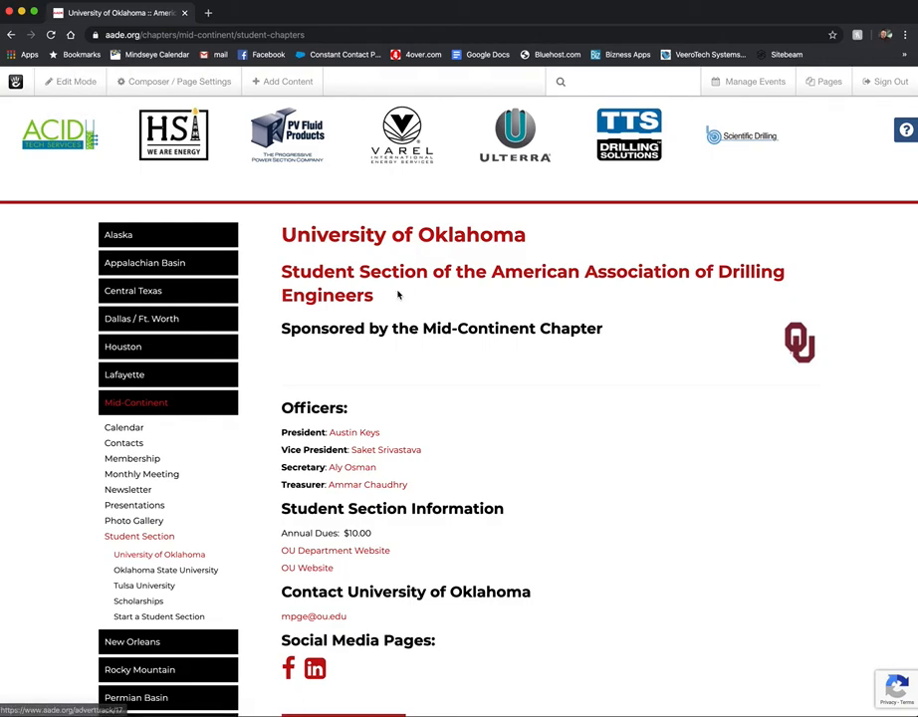
Step: Return to the Mid-Continent Student Section page, then open the chapter's Calendar page and view the March 2020 calendar
scroll(560, 393, "down", 1)
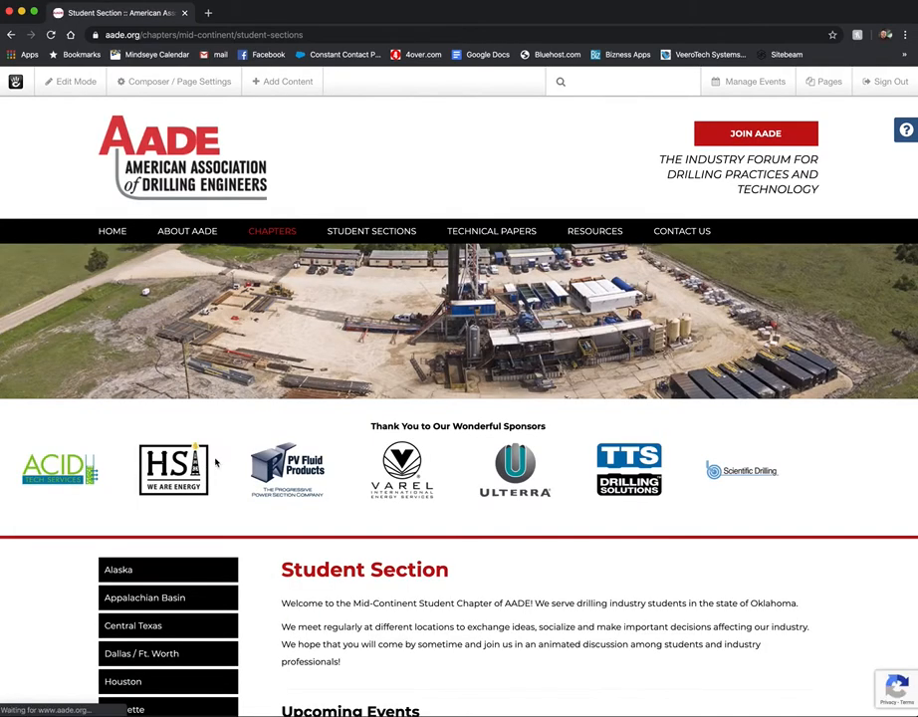
scroll(289, 553, "down", 3)
scroll(289, 554, "down", 1)
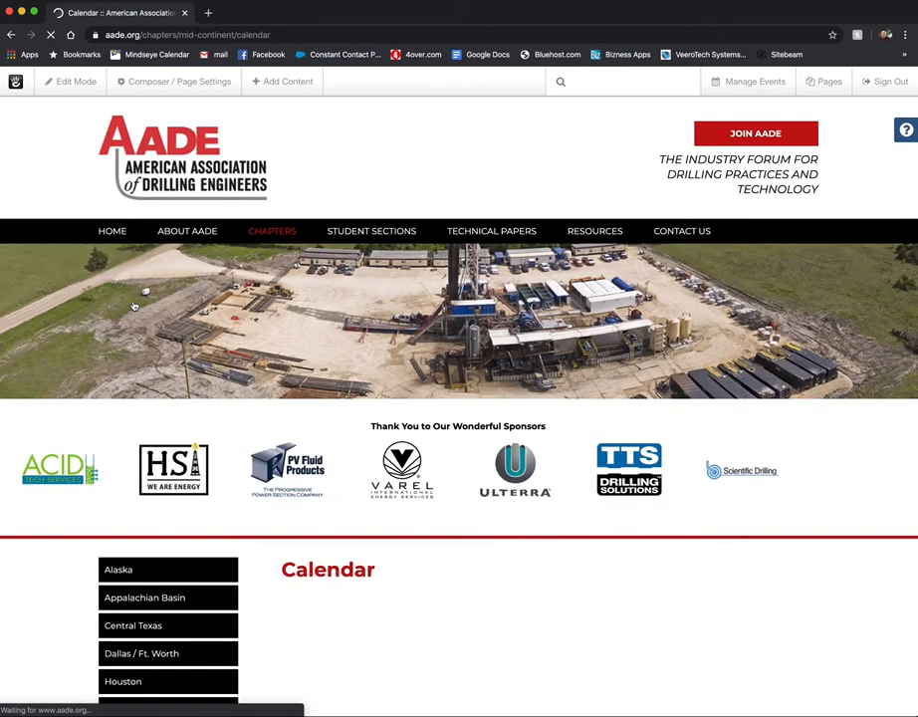
scroll(257, 574, "down", 1)
scroll(256, 575, "down", 3)
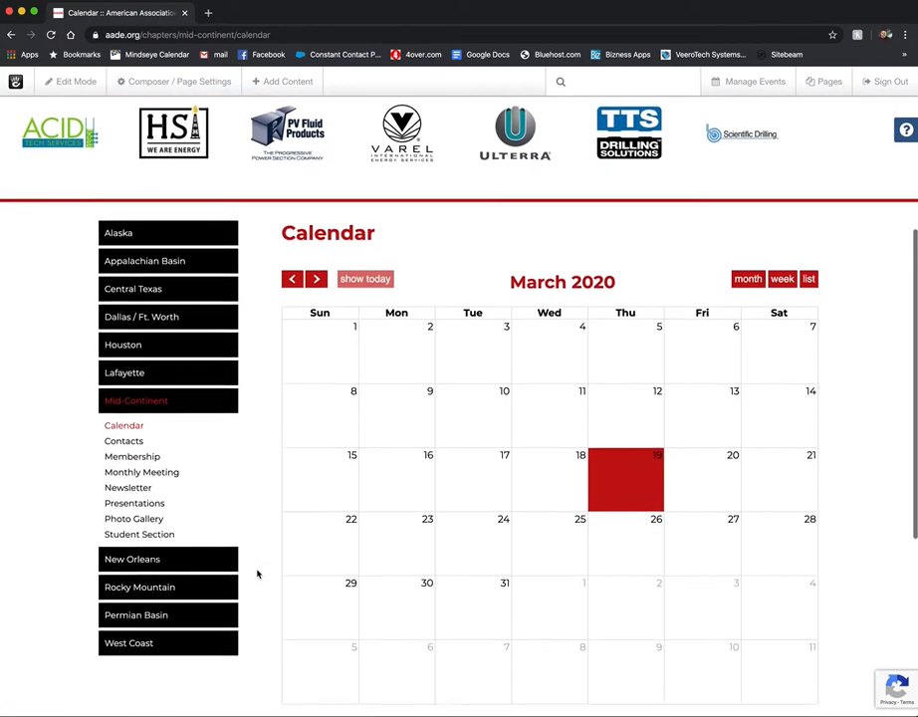
scroll(264, 533, "up", 1)
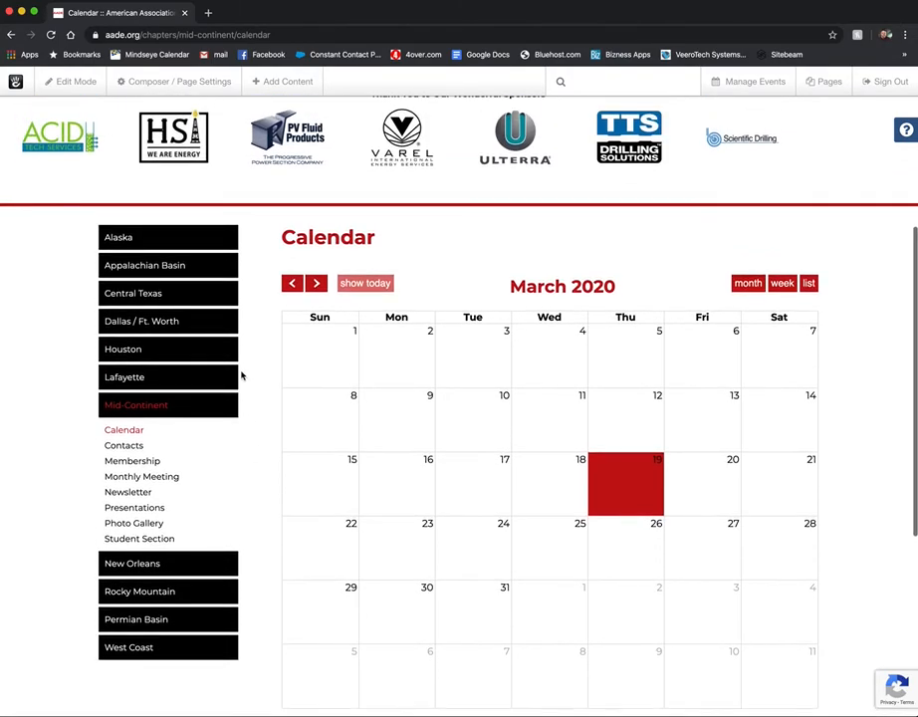
Step: Open the Mid-Continent chapter's main page and review its Monthly Meetings, Upcoming Events and News sections
left_click(142, 408)
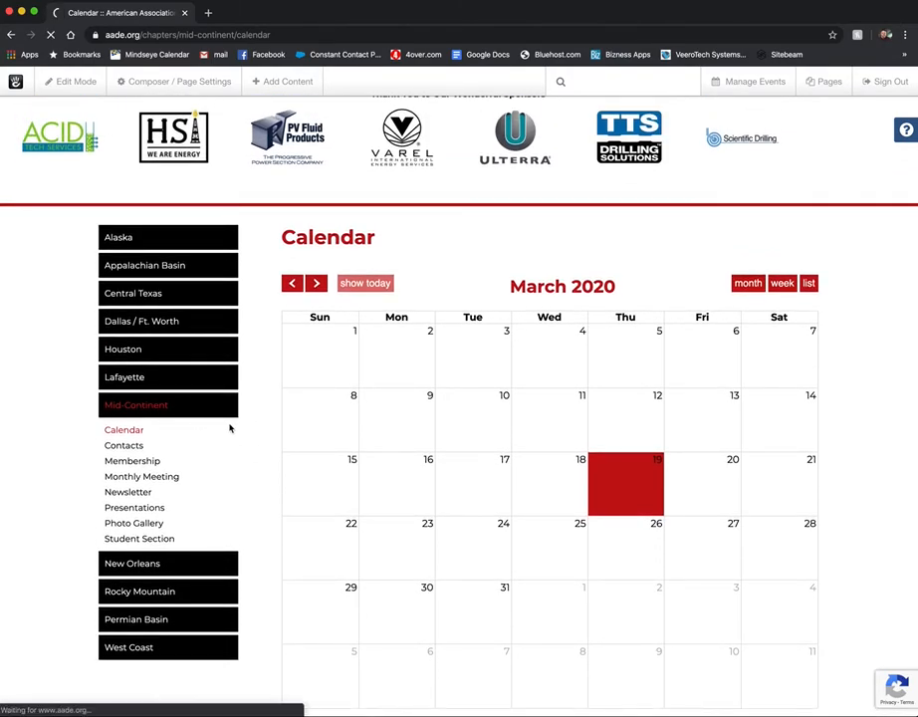
scroll(283, 505, "down", 2)
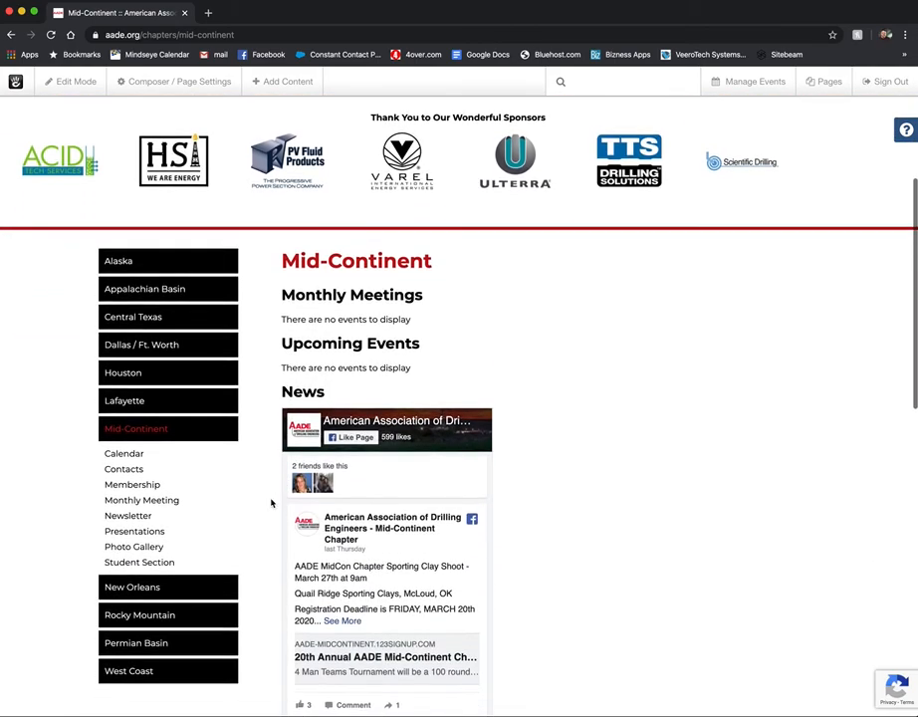
scroll(254, 465, "down", 1)
scroll(254, 465, "up", 1)
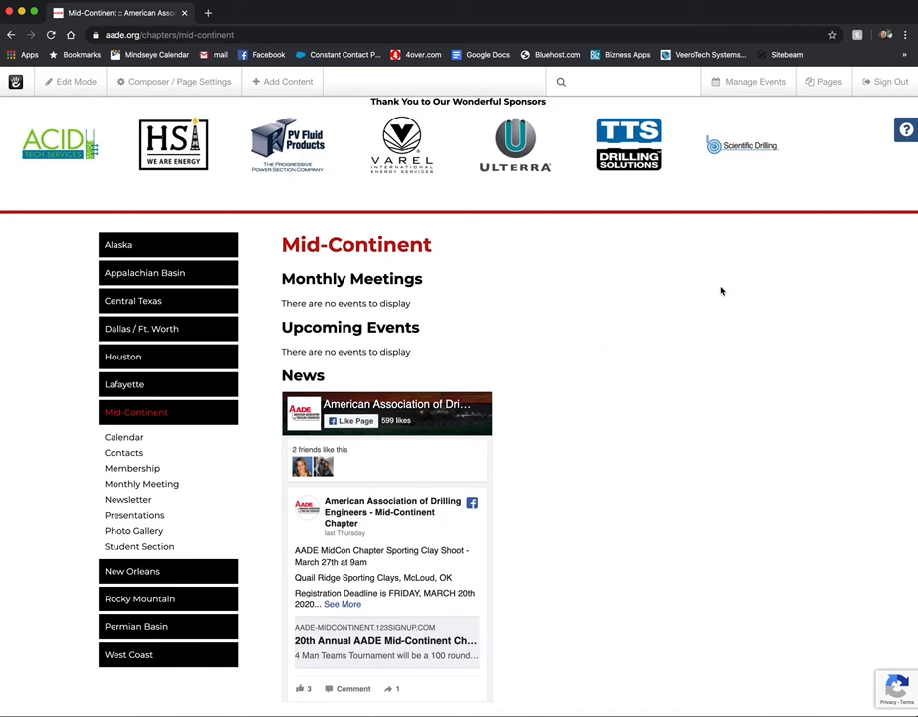
Step: Sign out of the chapter administrator account and look over the public AADE home page
left_click(881, 83)
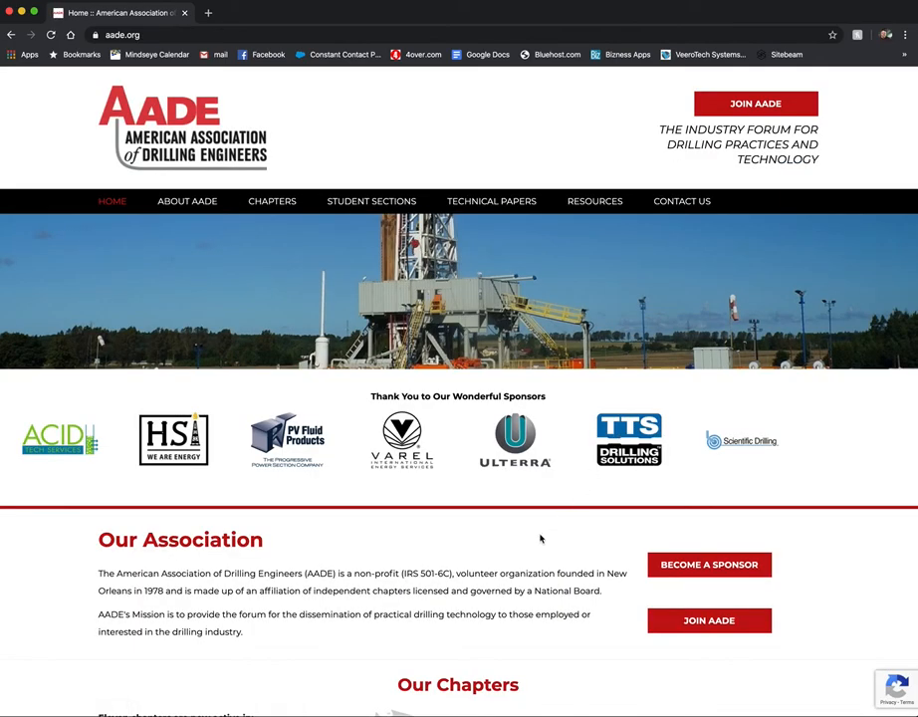
scroll(541, 539, "down", 3)
scroll(541, 539, "down", 5)
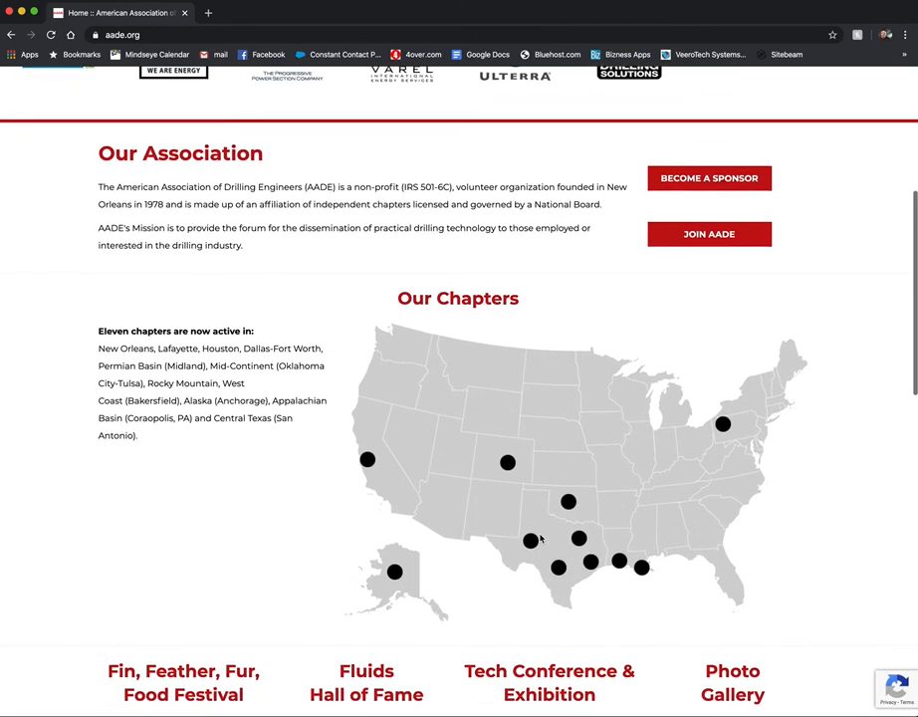
scroll(541, 538, "up", 8)
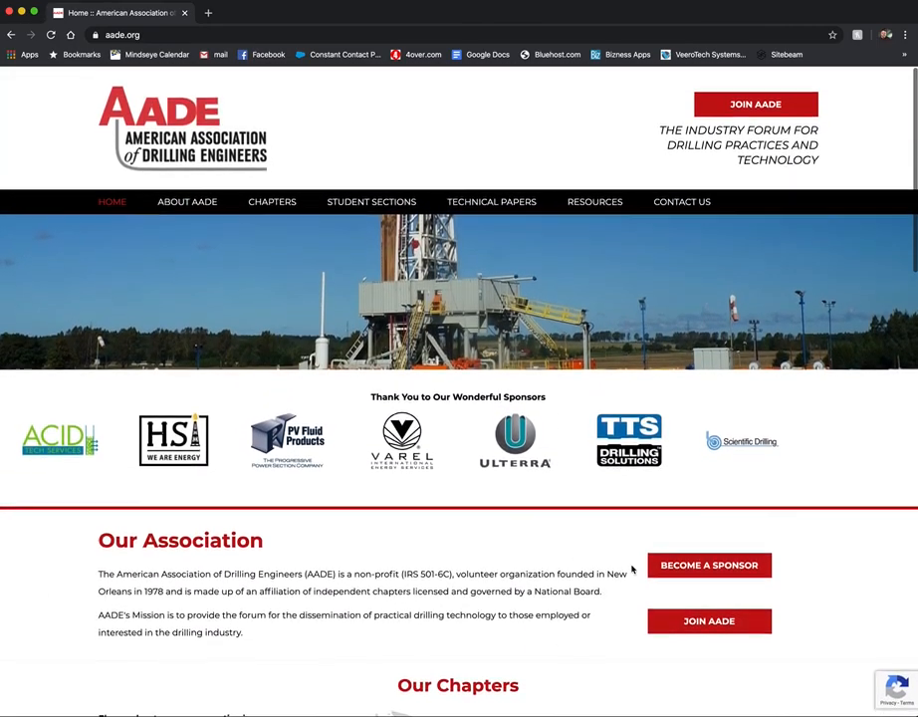